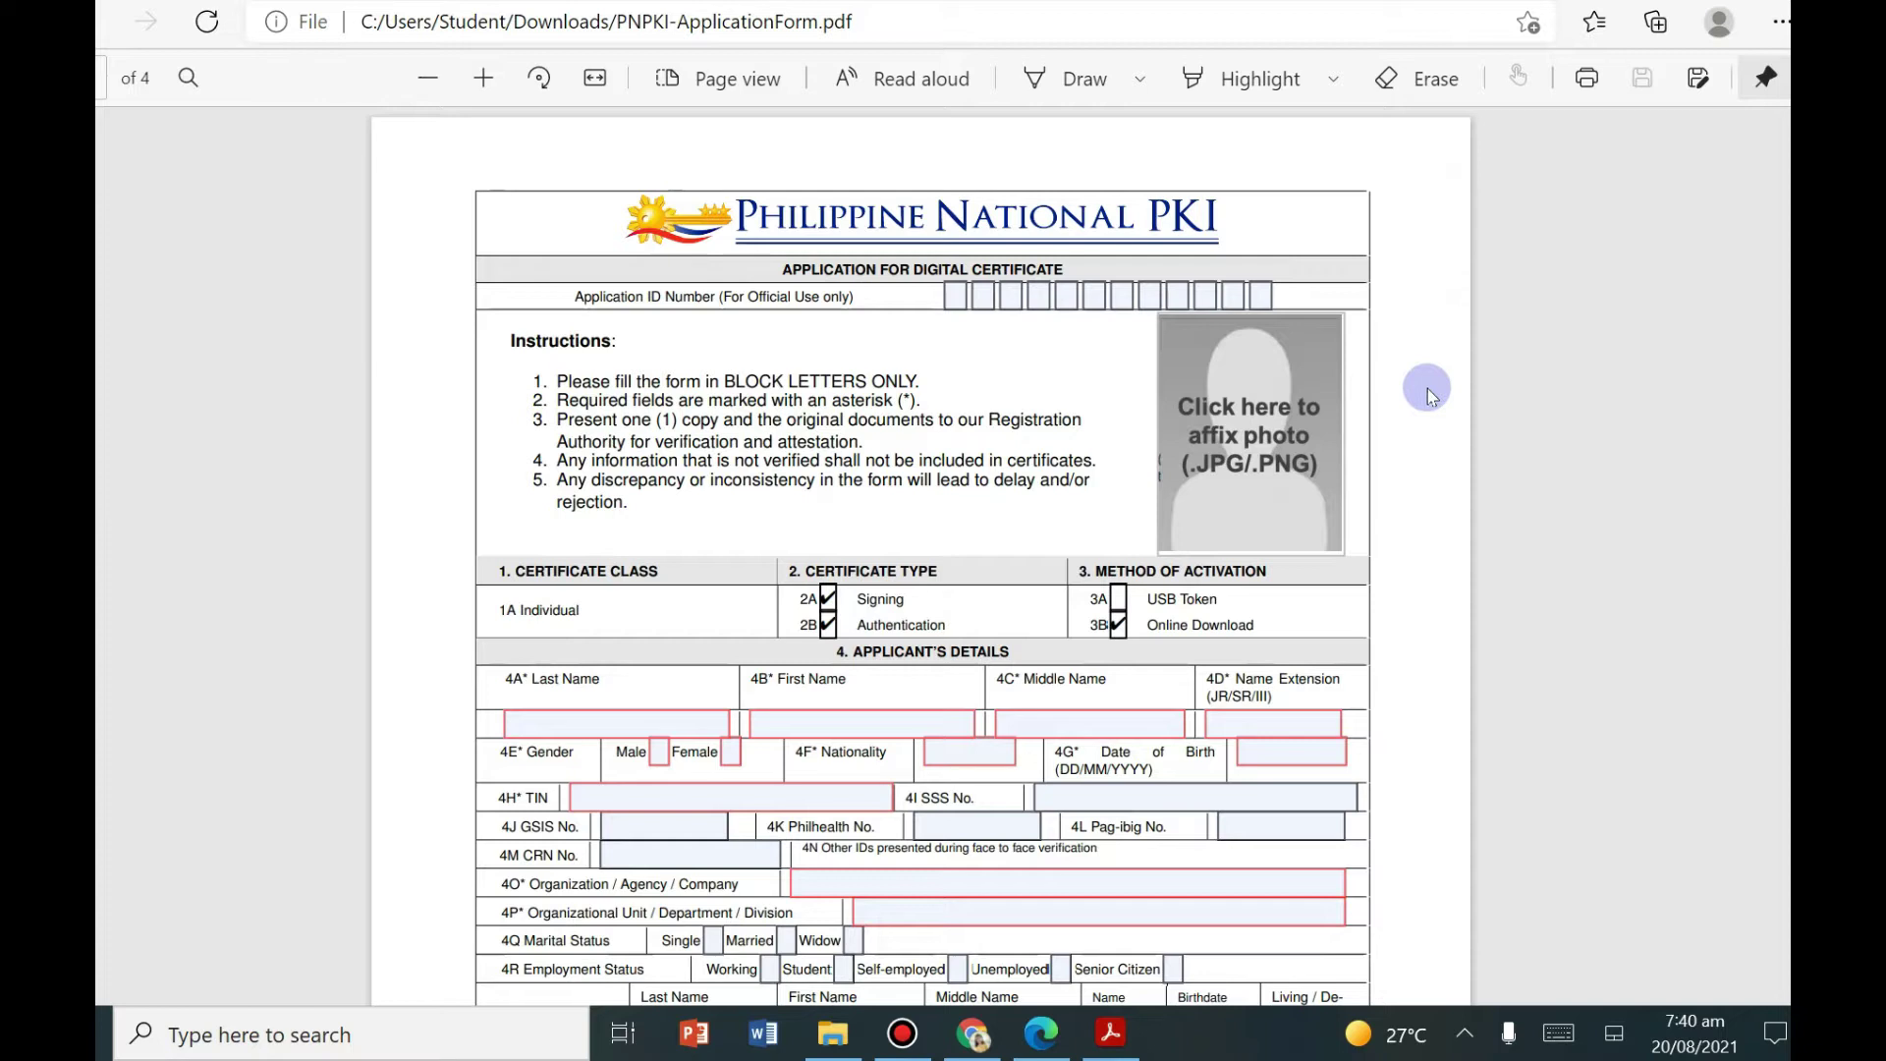
Step: In Chrome, search Google for 'adobe acrobat reader' and reach get.adobe.com/reader
mouse_move(976, 1051)
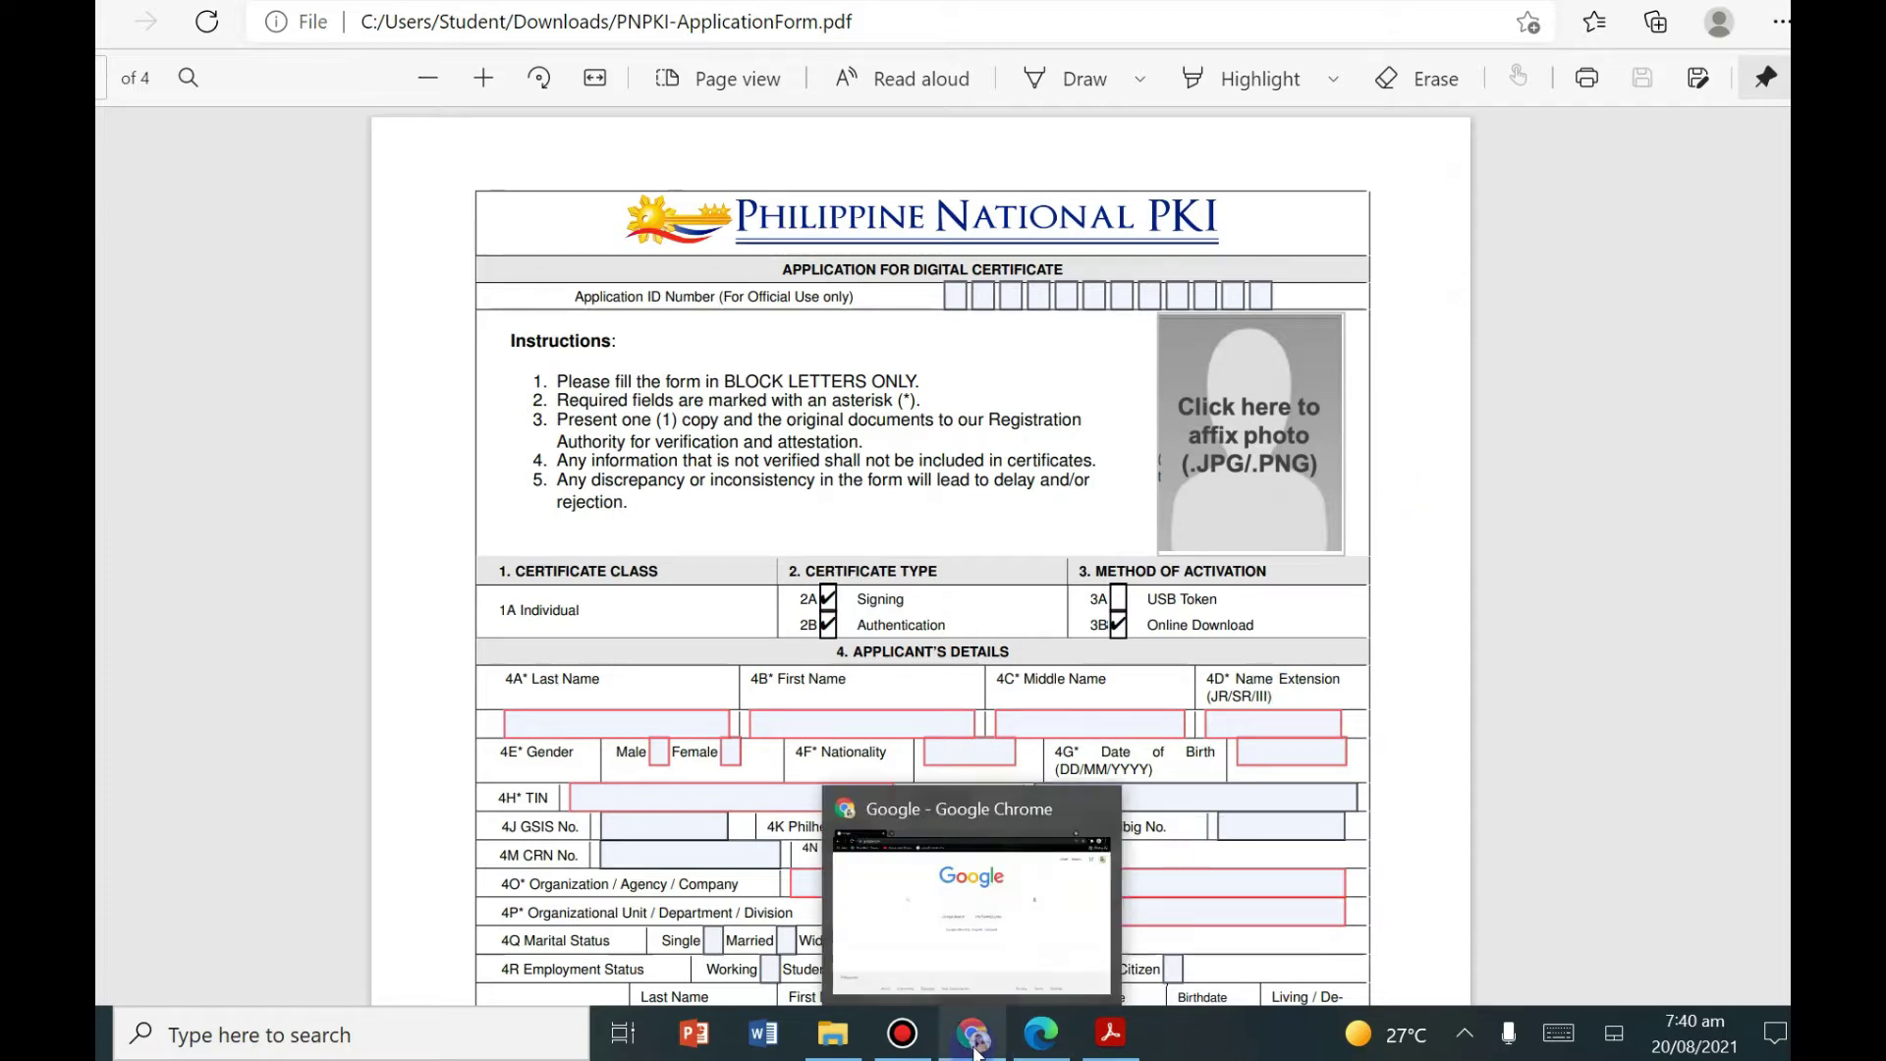
click(965, 1013)
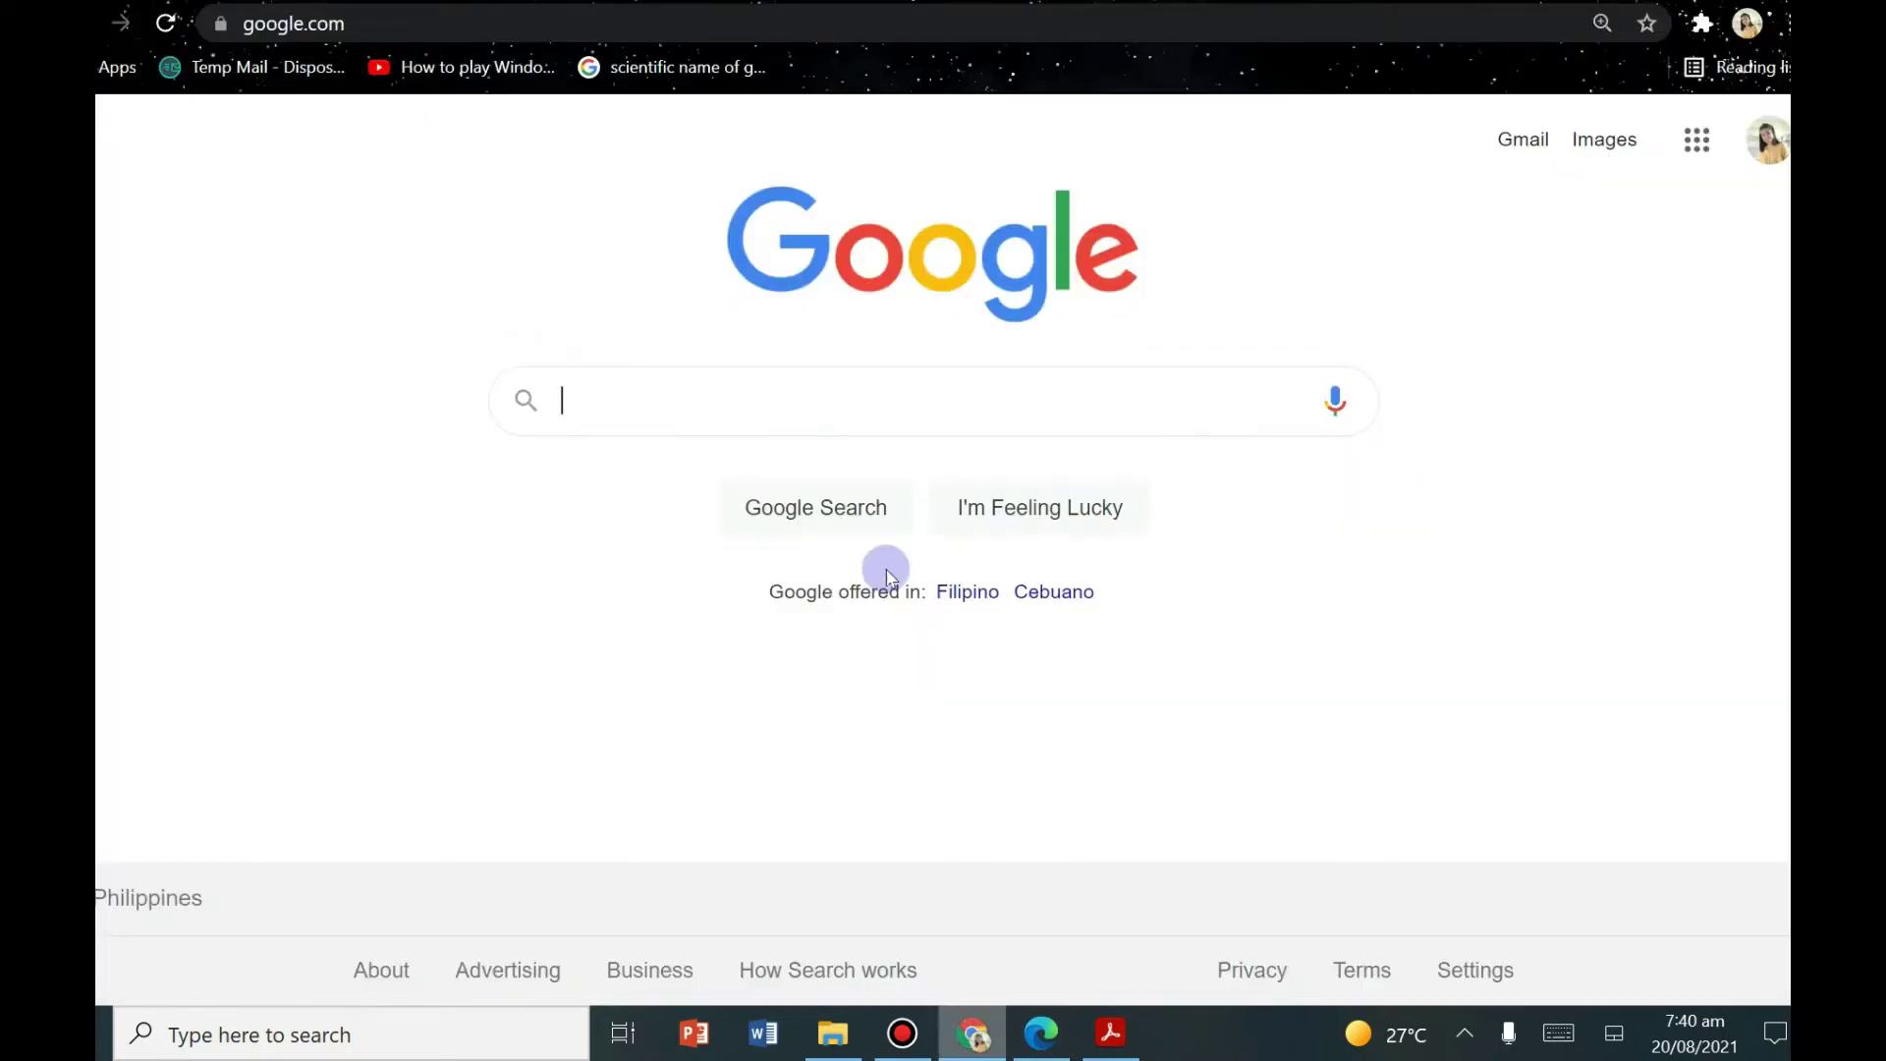
click(831, 422)
text(ado)
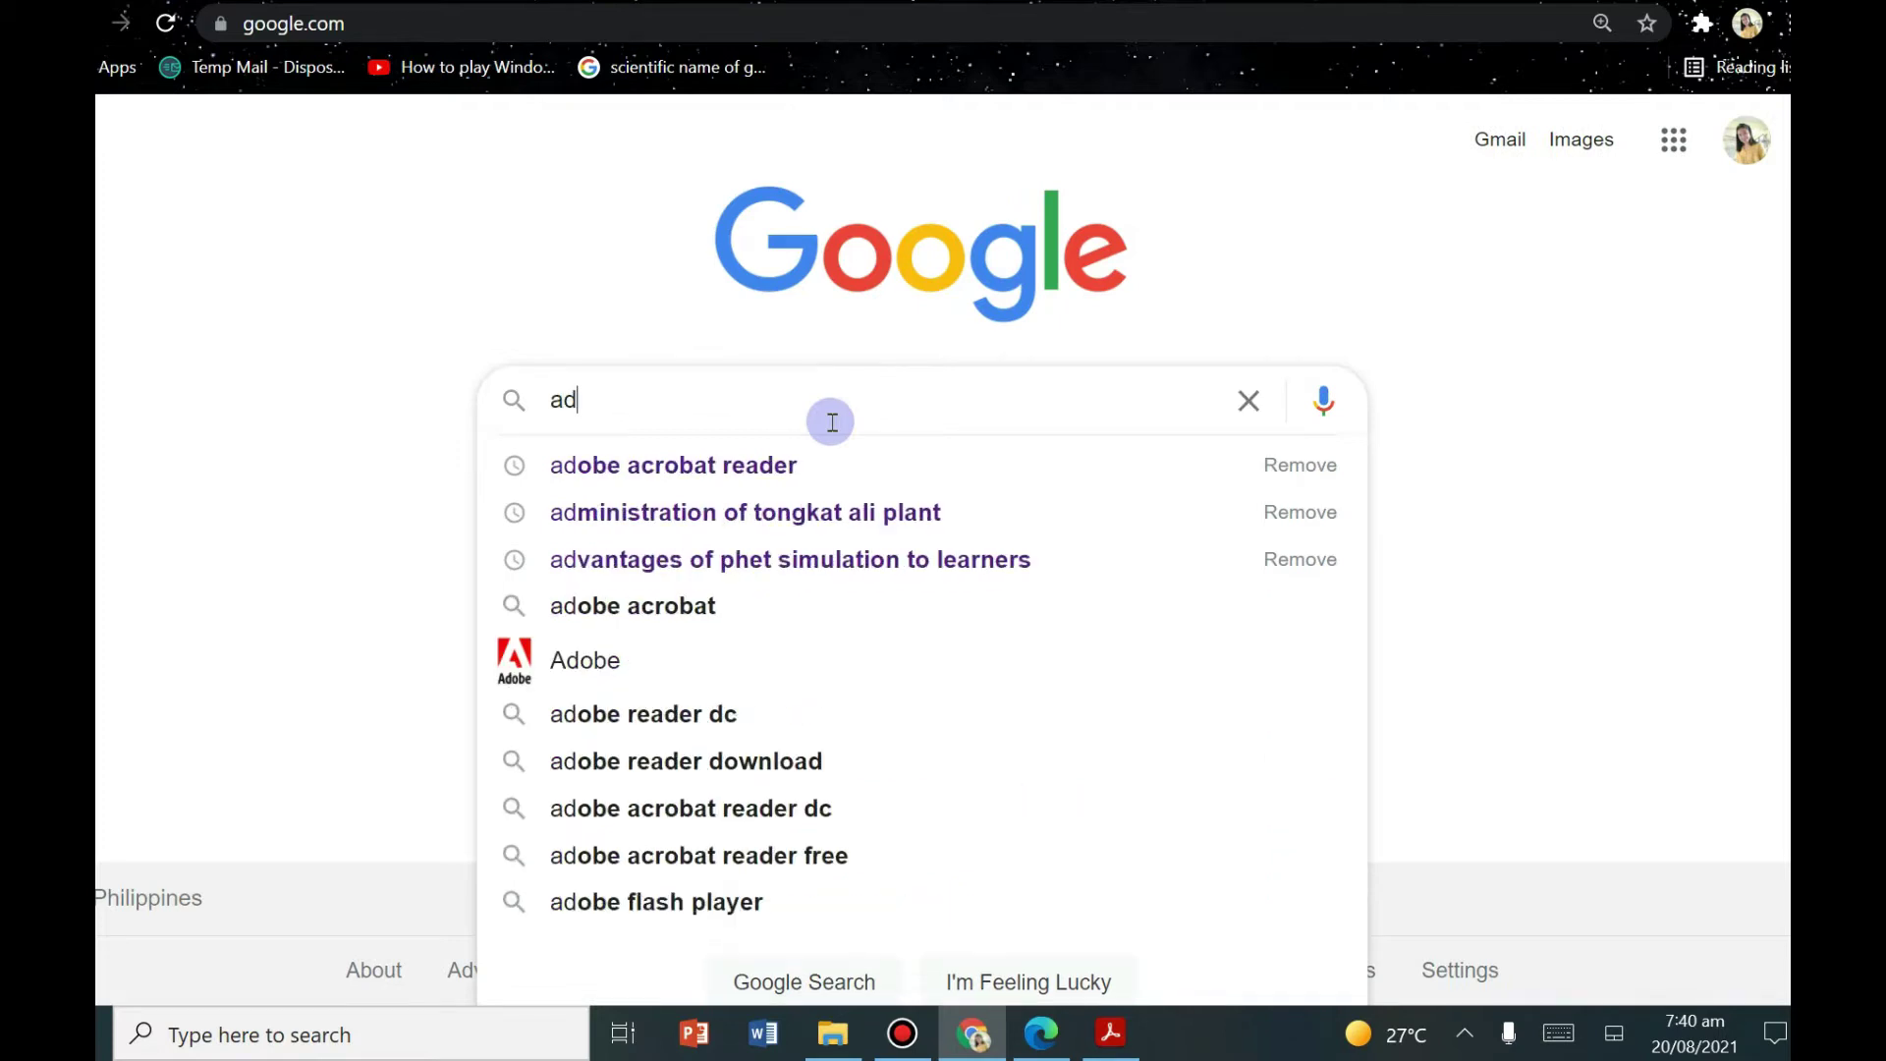
click(787, 469)
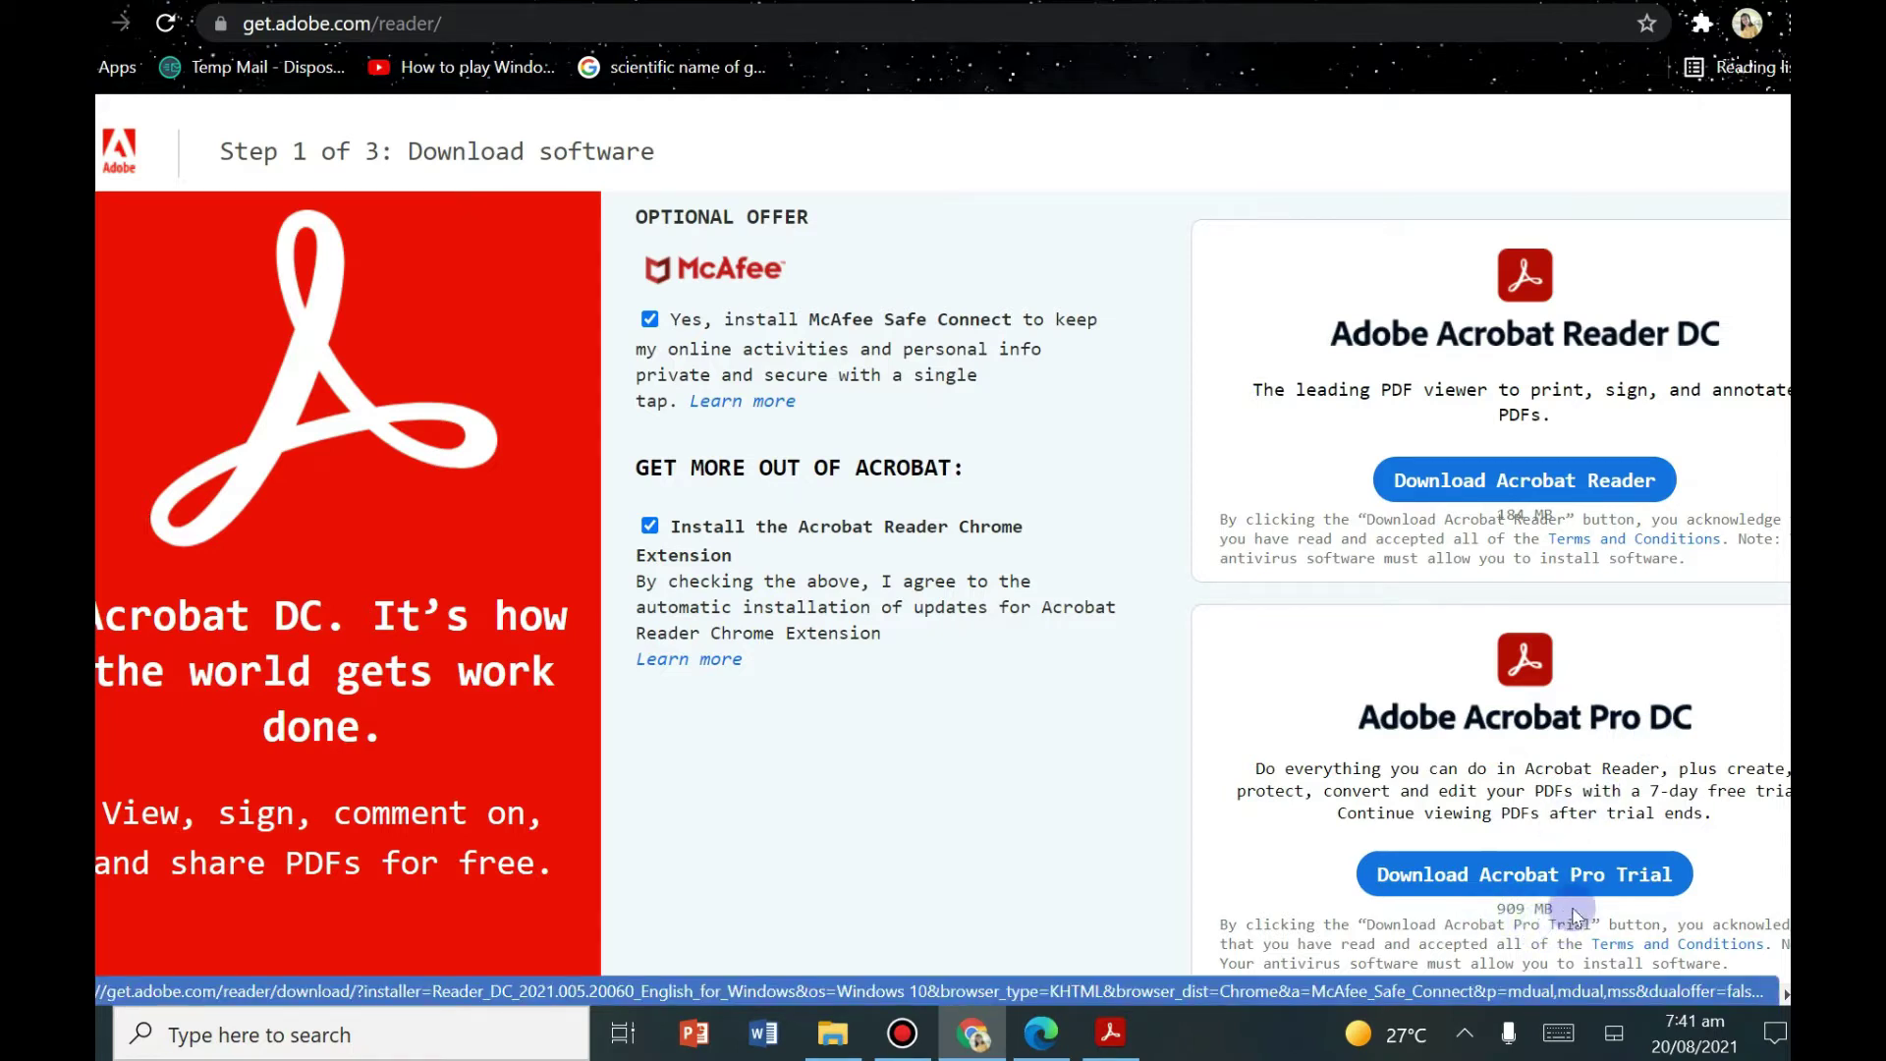
Step: Download the free Acrobat Reader installer .exe from get.adobe.com/reader
click(1636, 894)
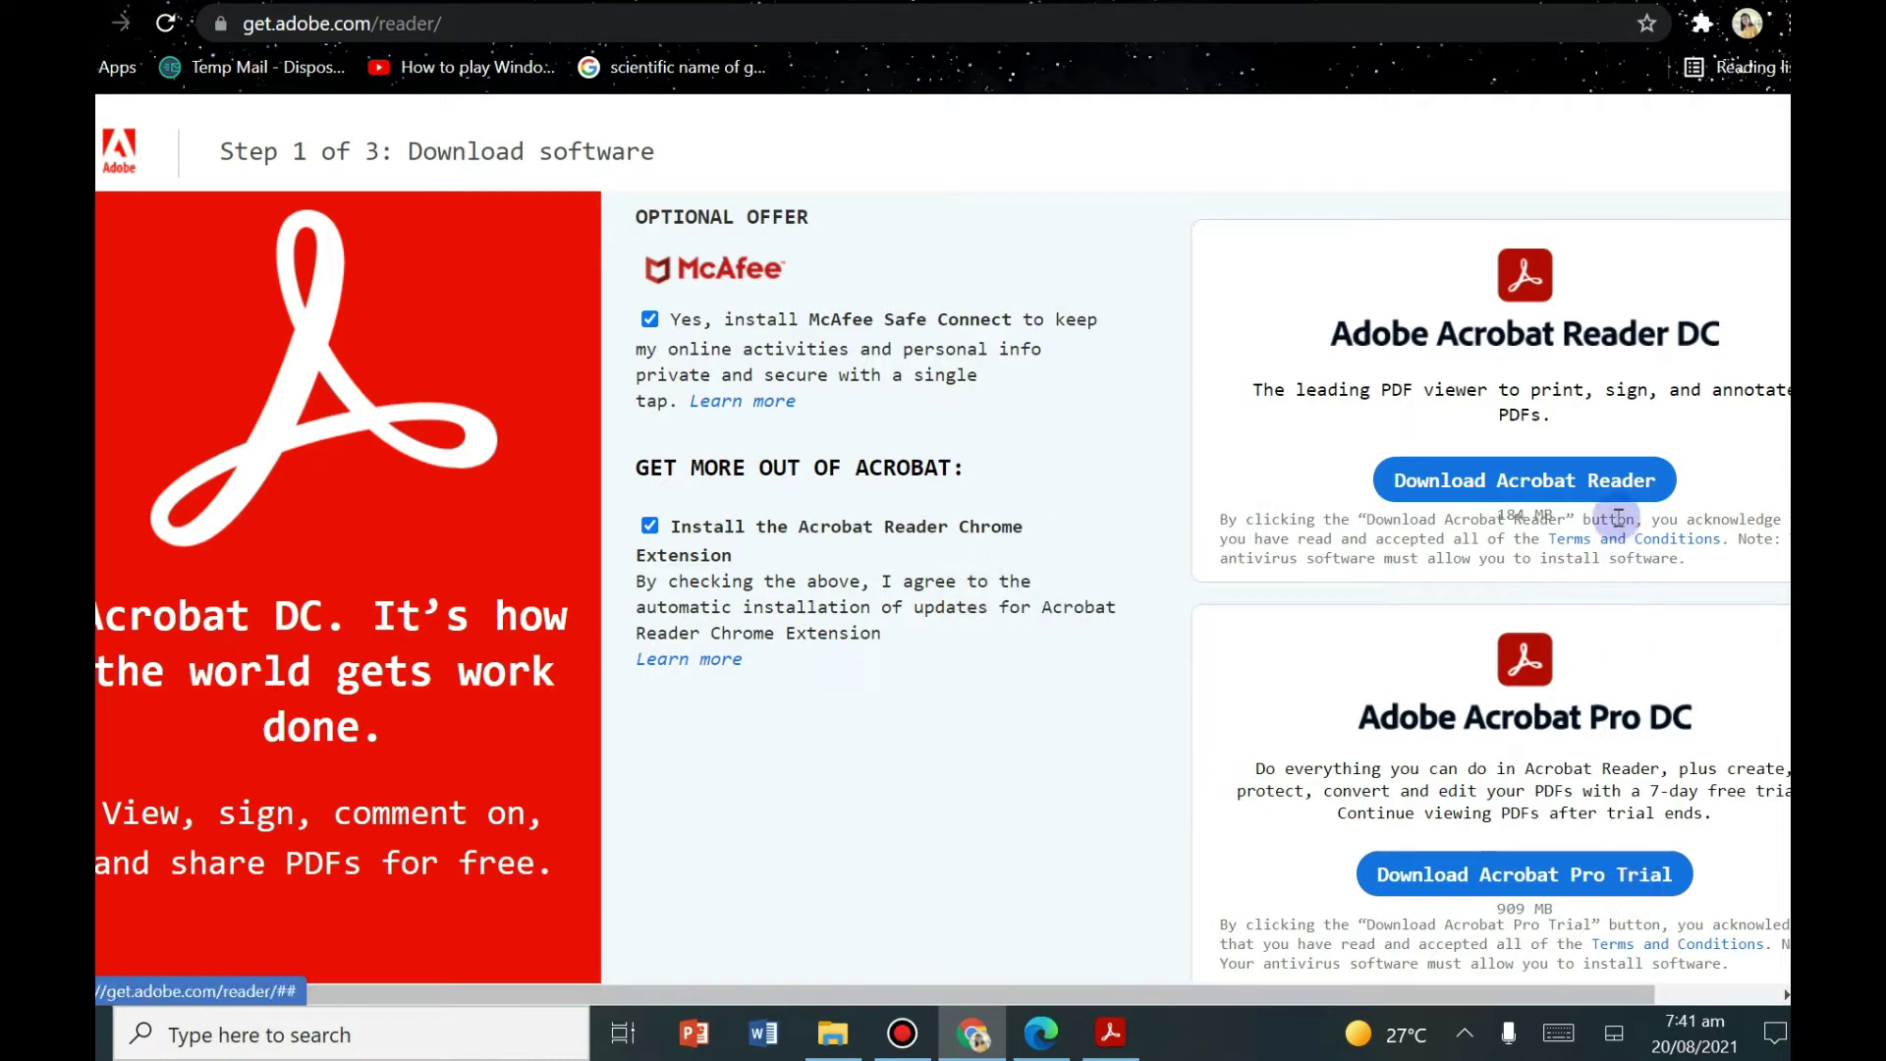
click(1550, 481)
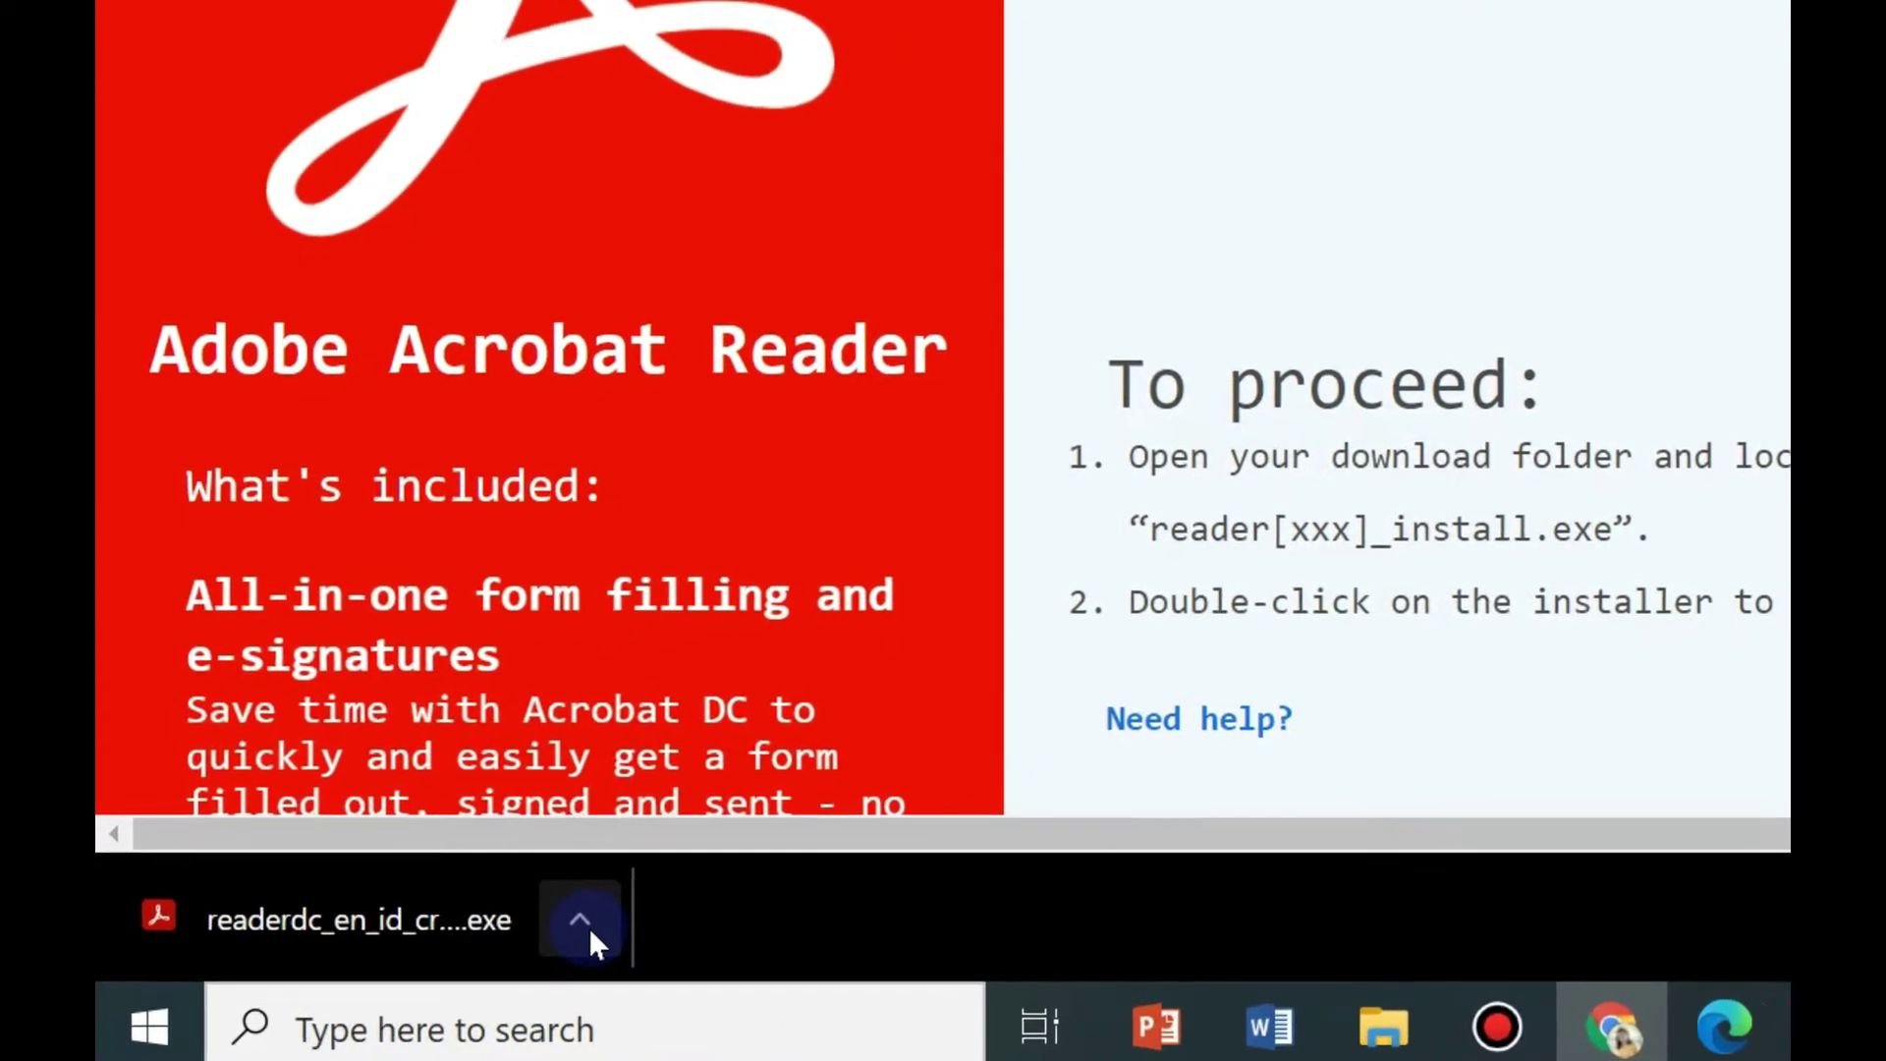
Step: Run the downloaded readerdc installer from Chrome's download bar
click(580, 920)
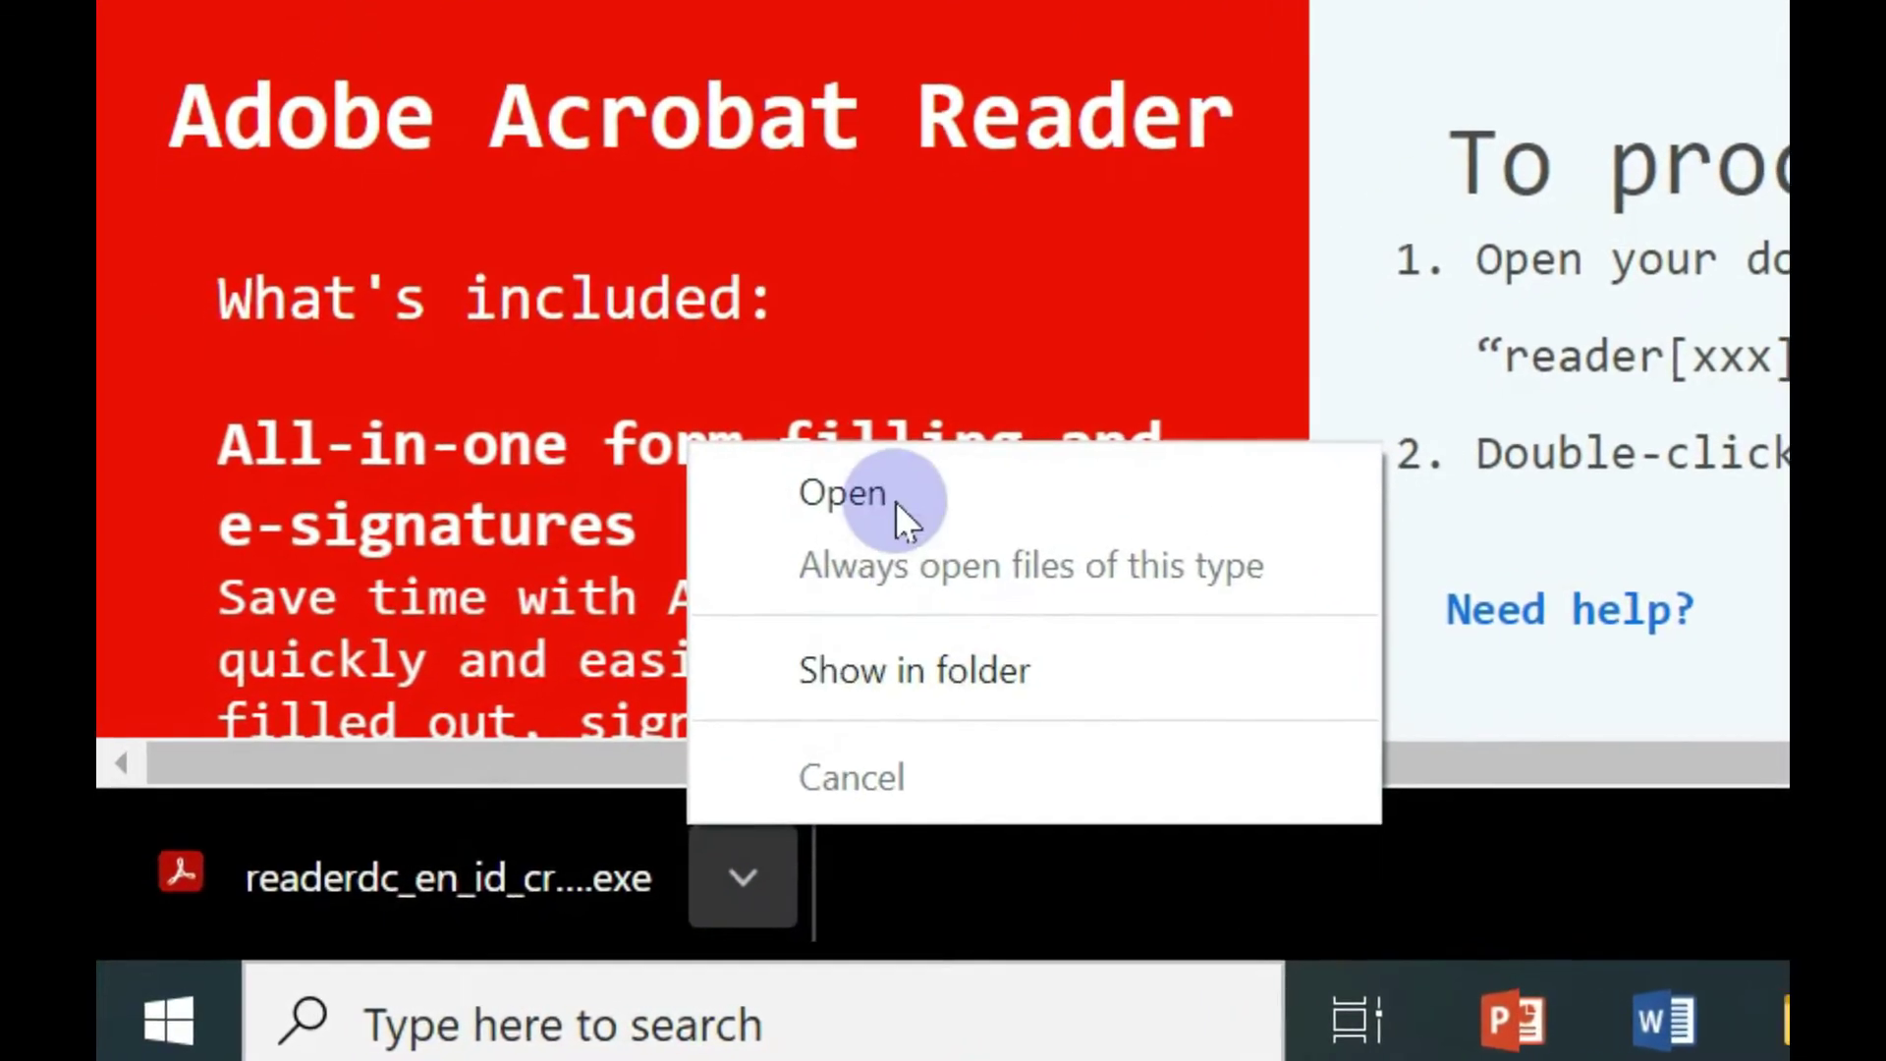
click(895, 499)
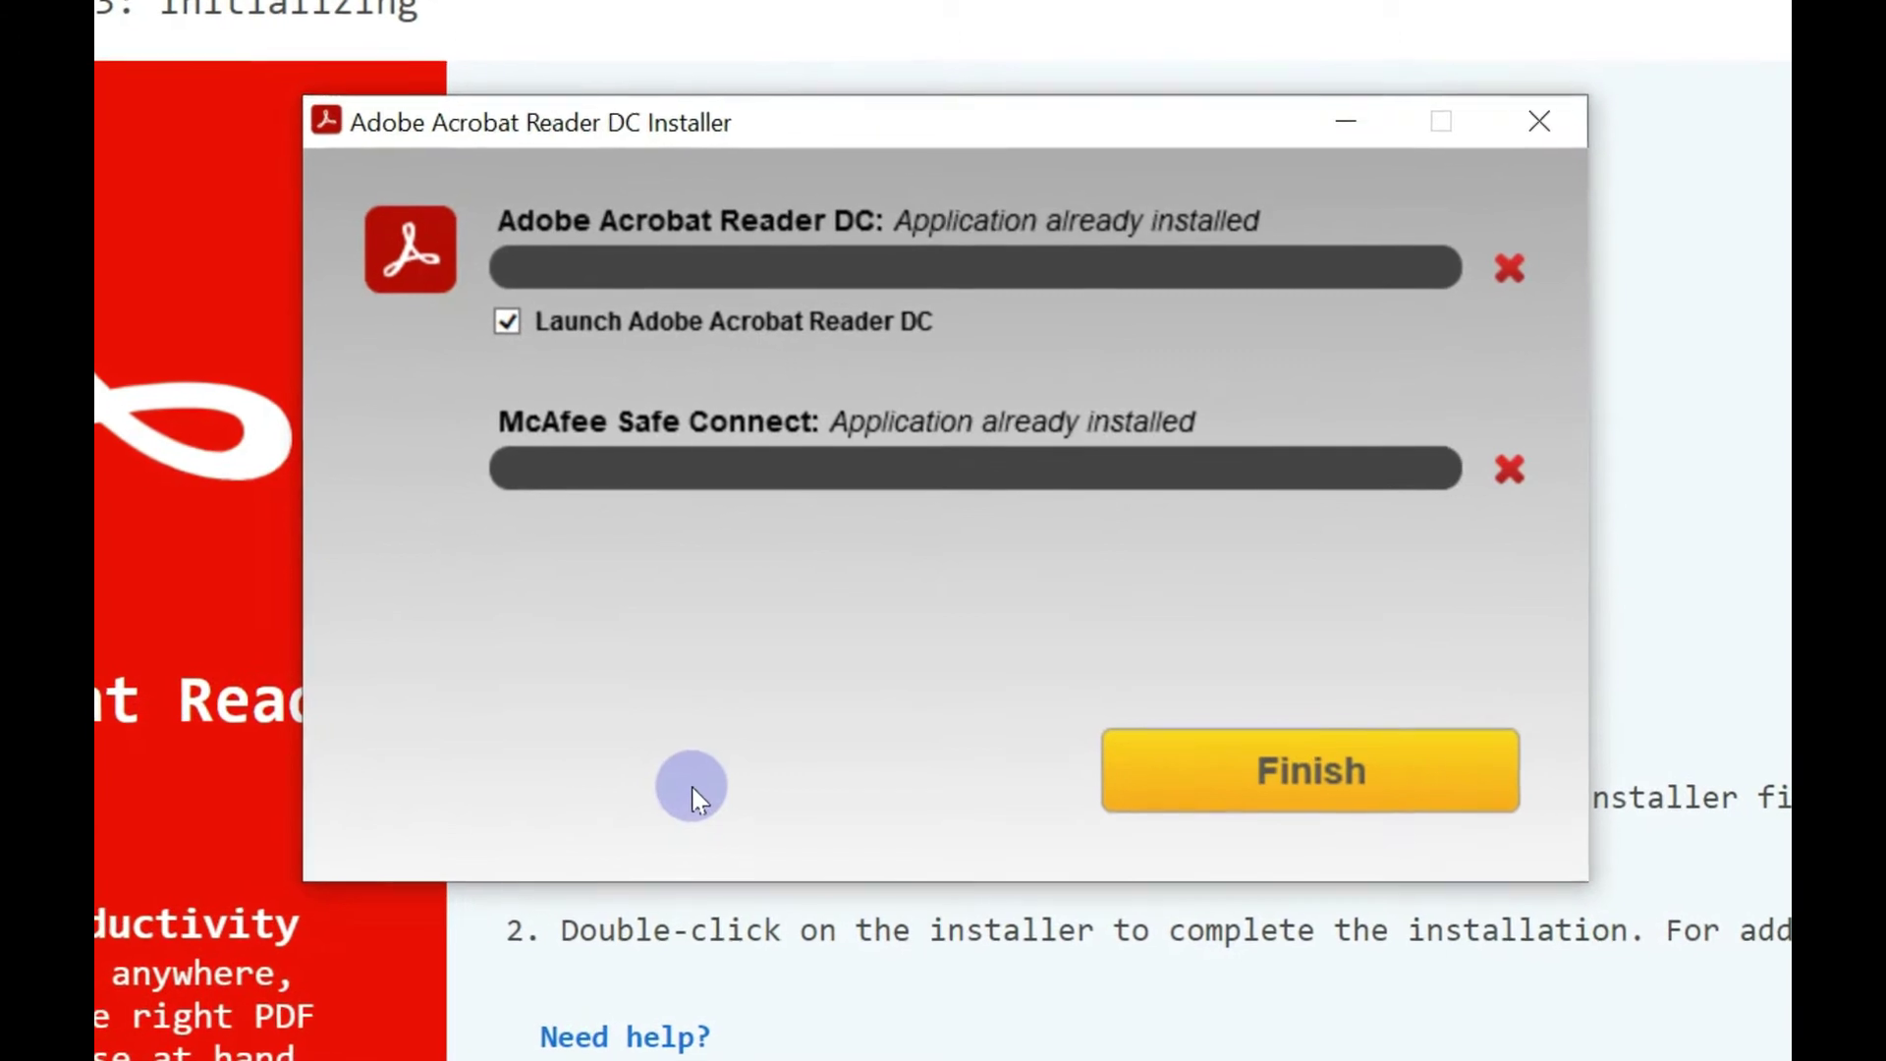
Step: Finish the installer and open PNPKI-ApplicationForm from Acrobat's Recent list
click(1266, 765)
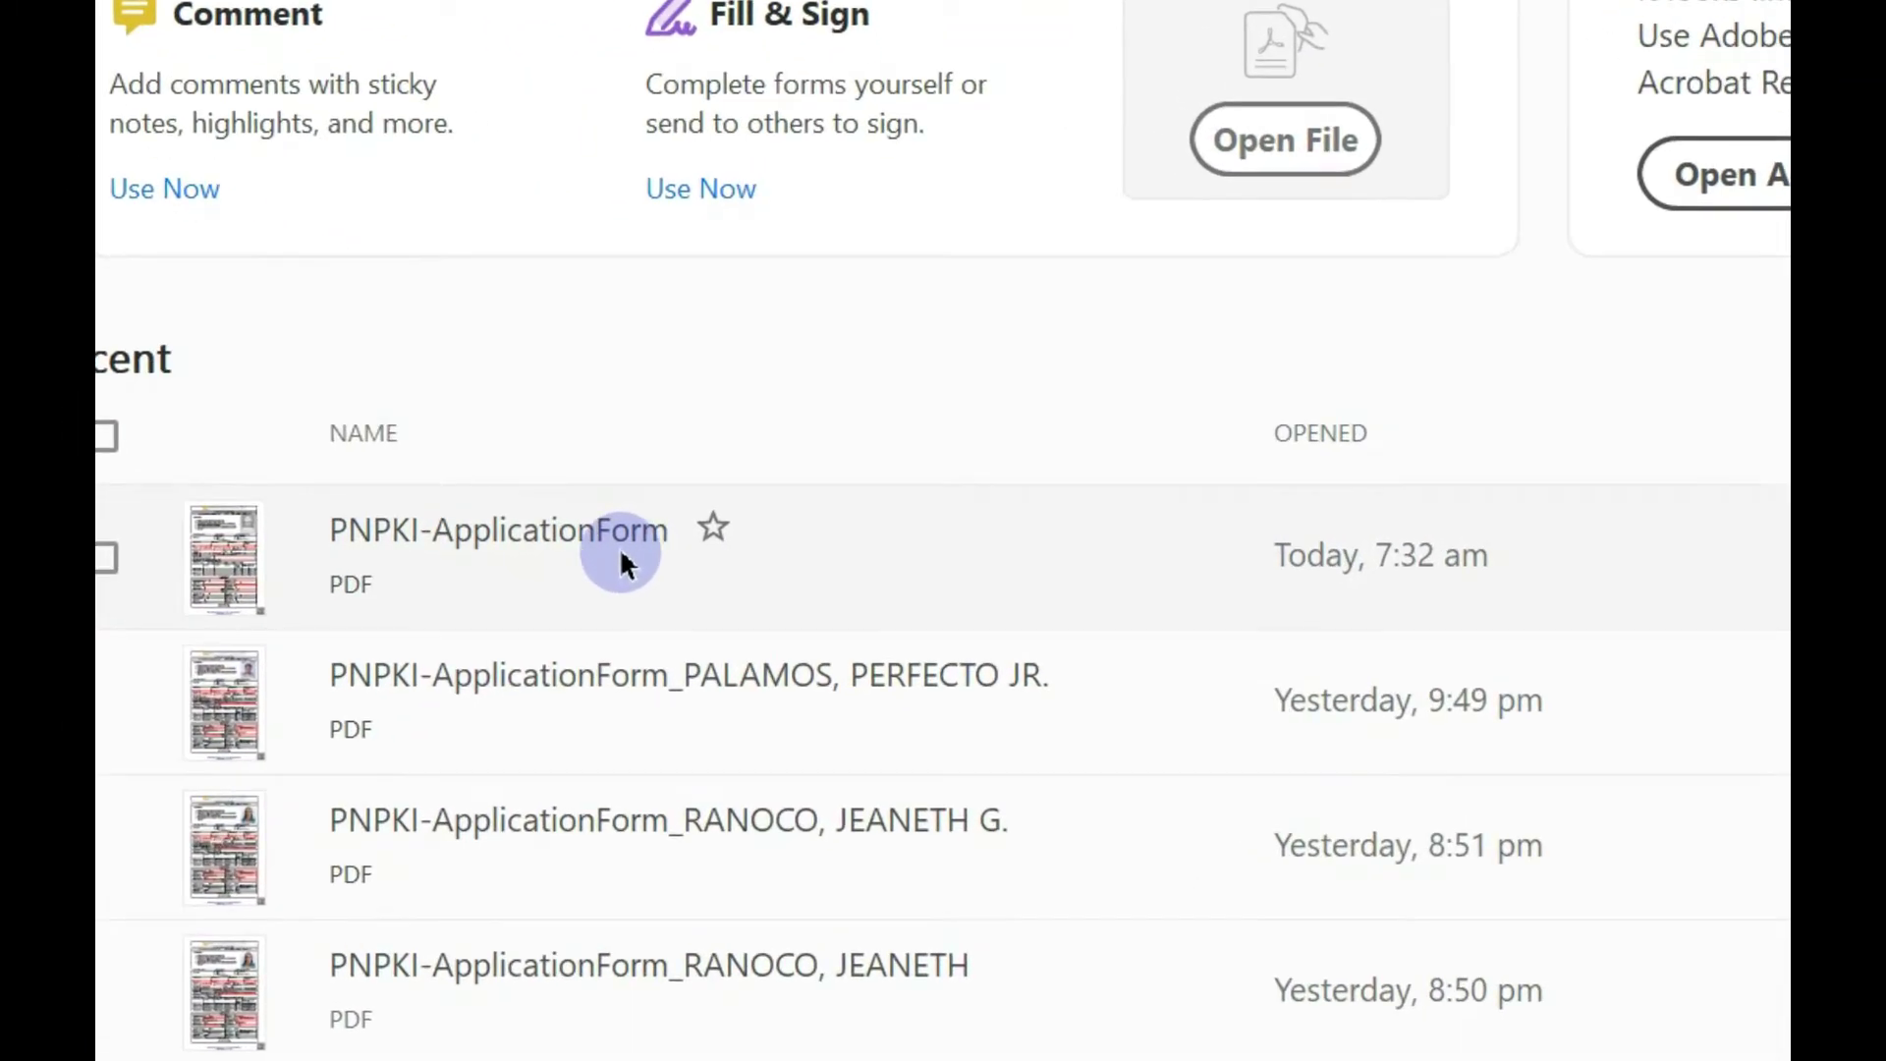
click(621, 563)
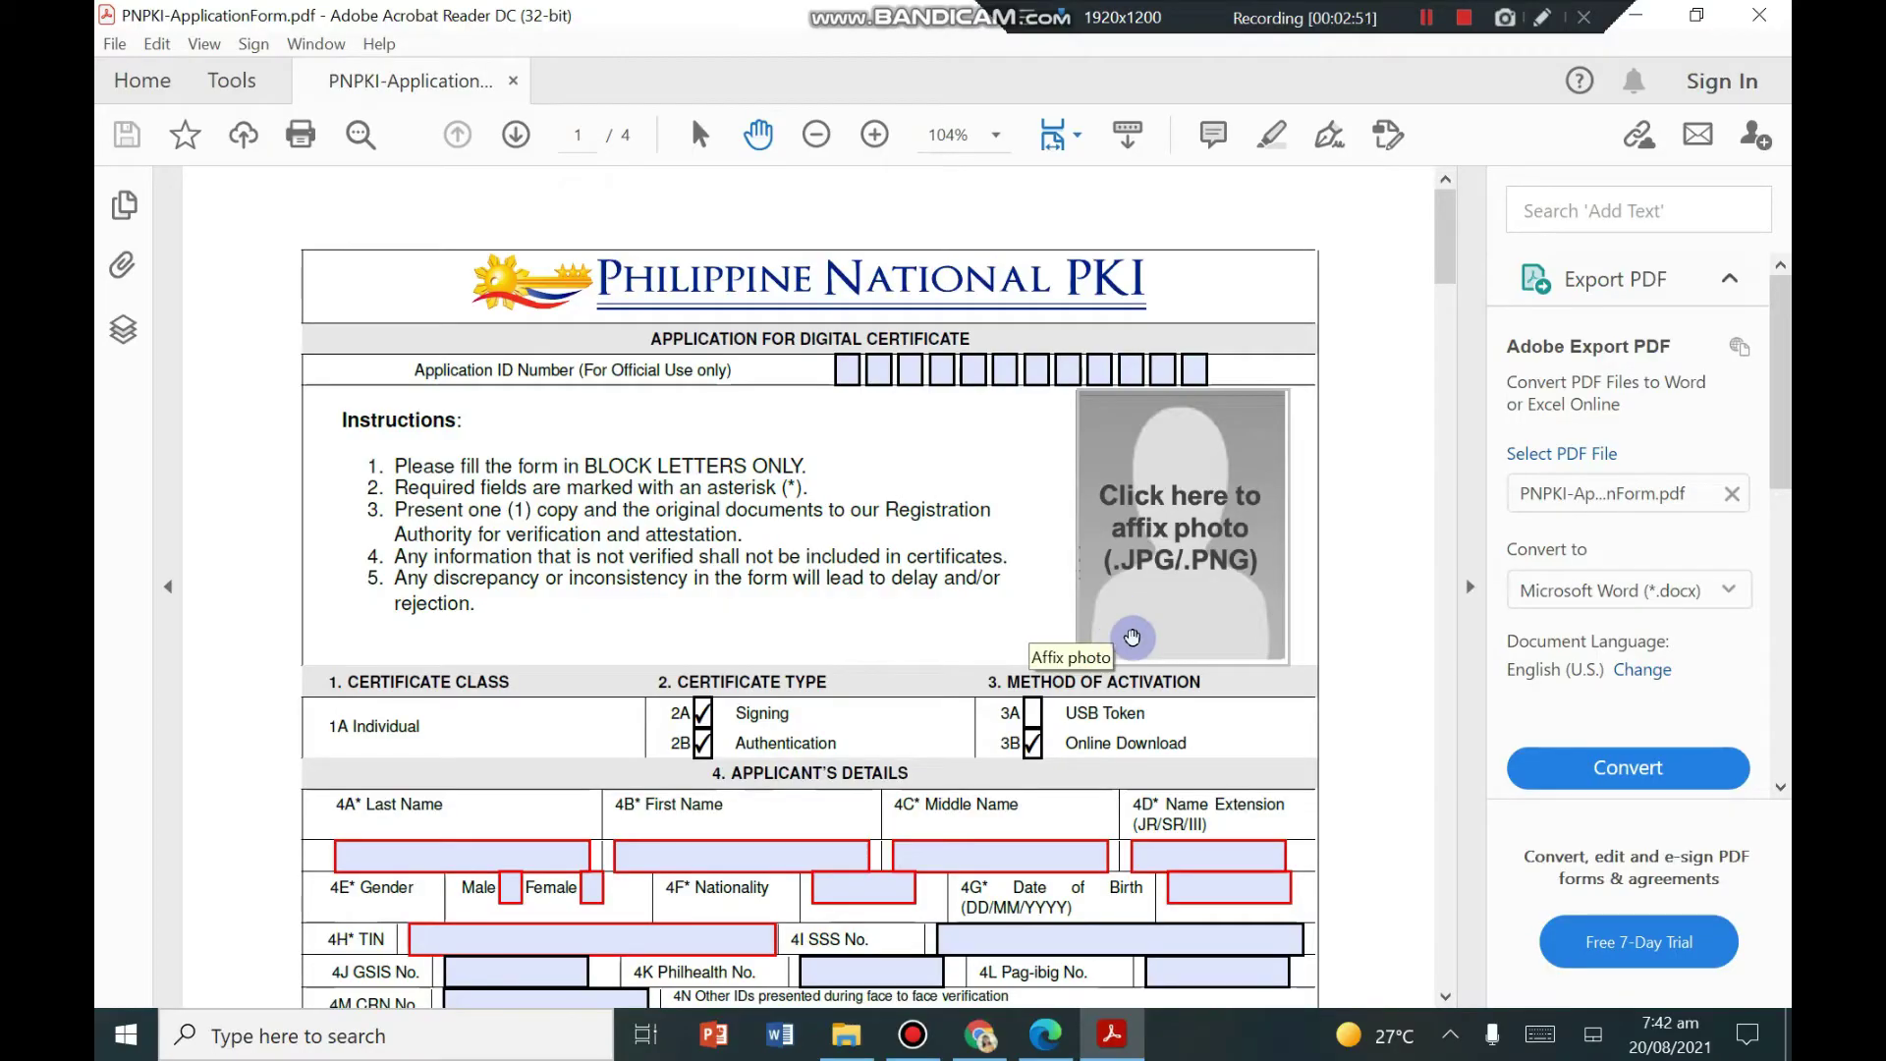
Step: Scroll down to section 6, Declaration, on page 2 of the form
scroll(1133, 636, down, 1)
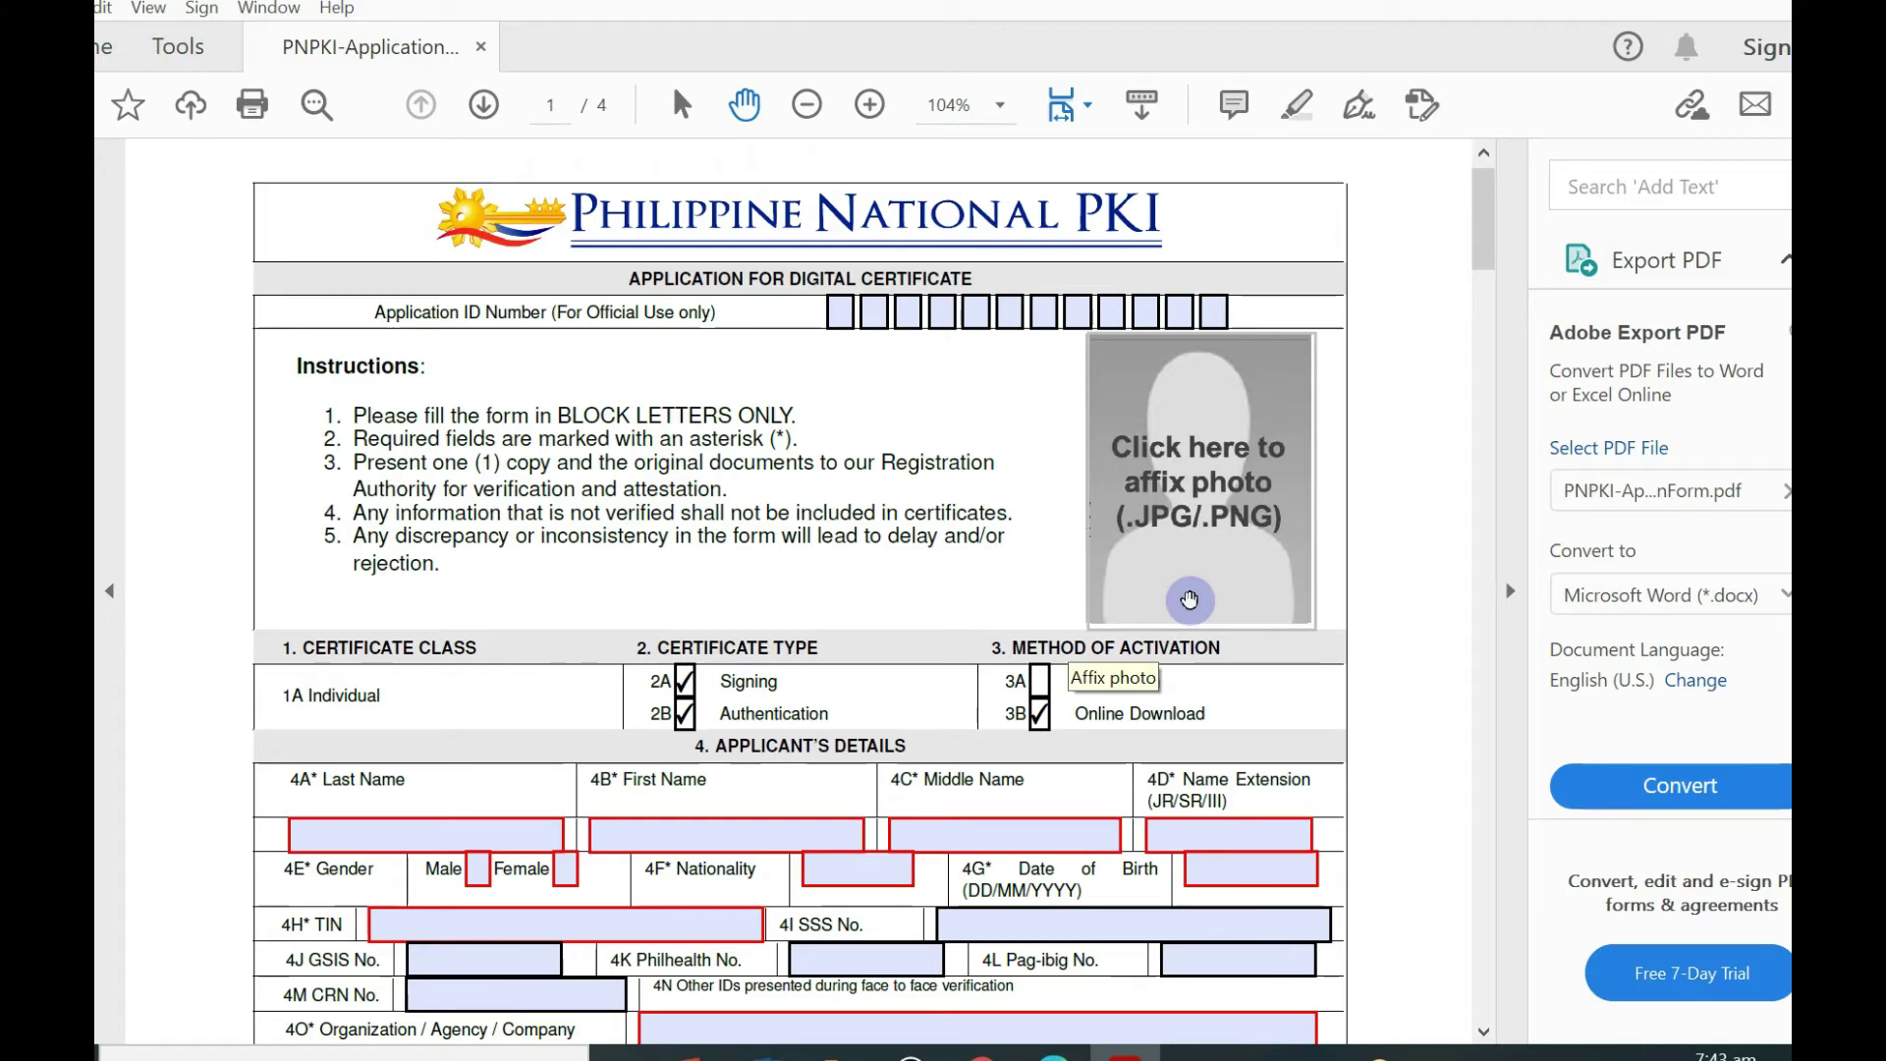
scroll(1189, 599, down, 5)
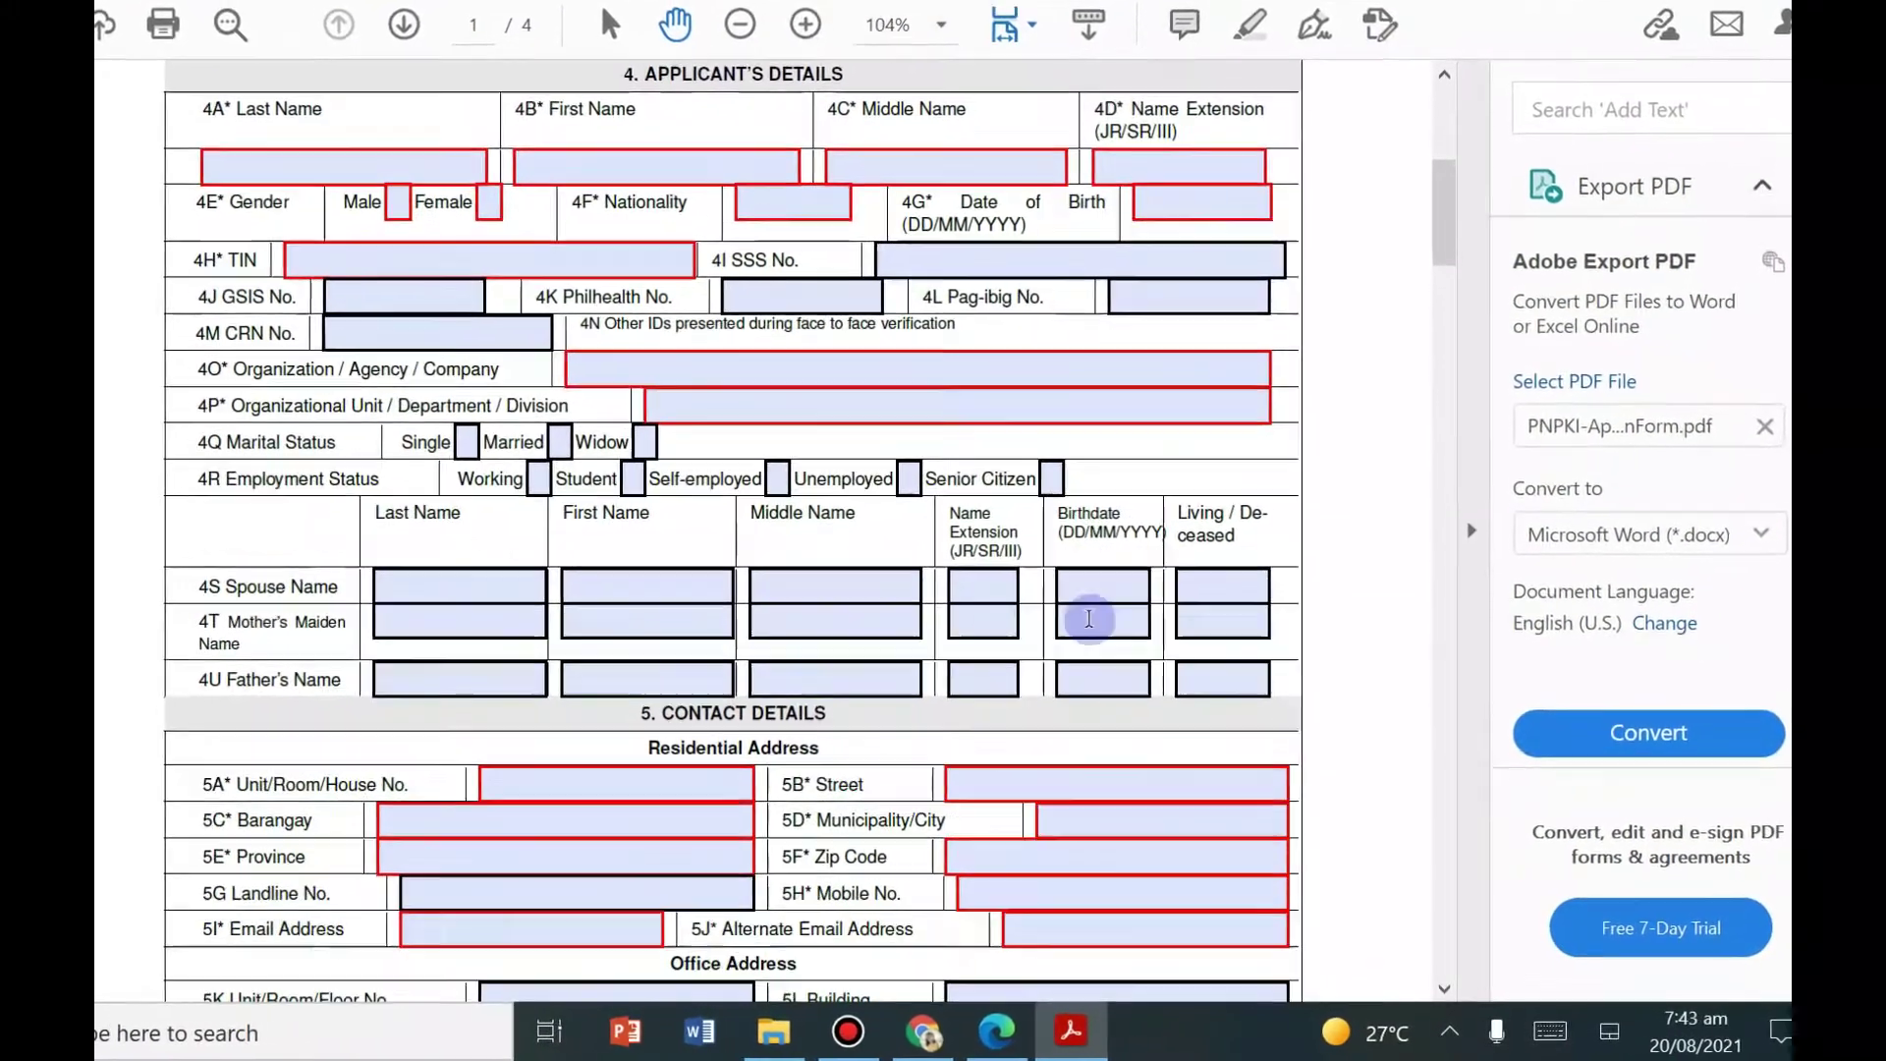
scroll(1089, 619, down, 10)
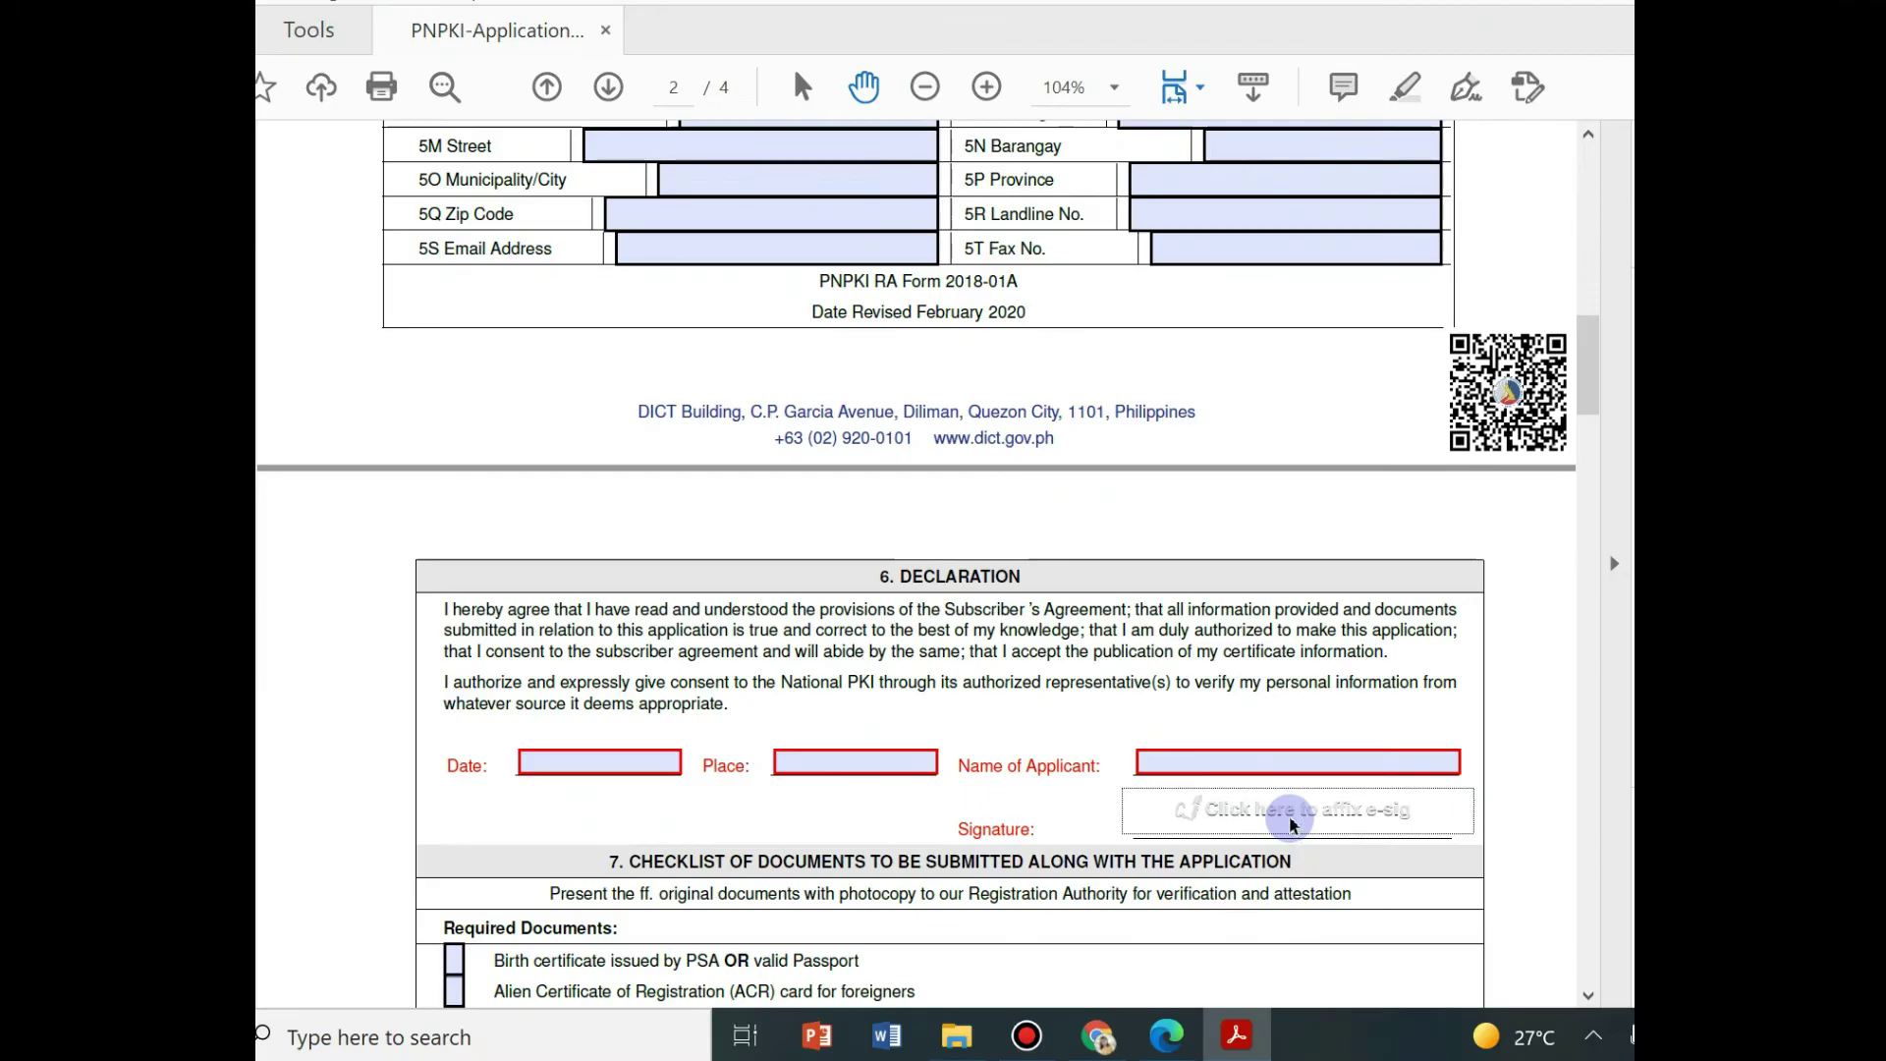
Step: Put sign02.png from the Desktop into the Declaration's e-signature box, then close the image picker
click(1289, 825)
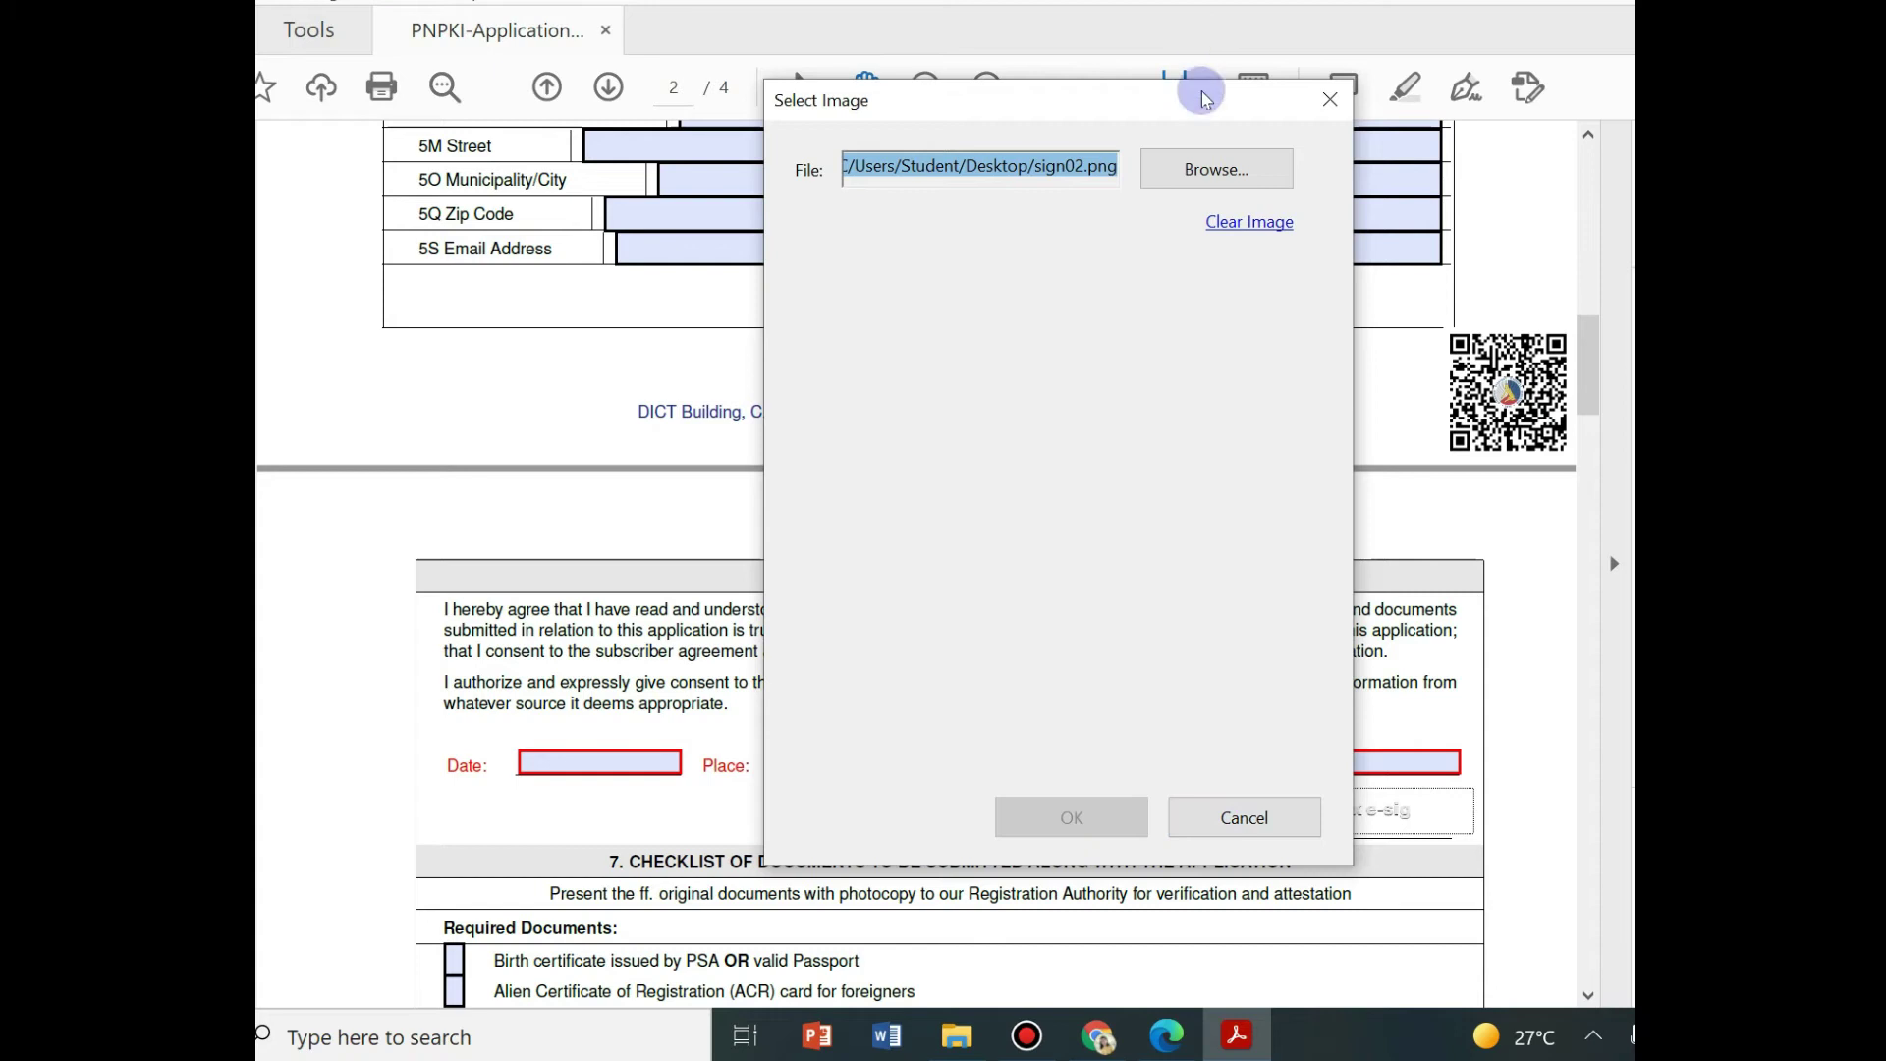
click(1190, 176)
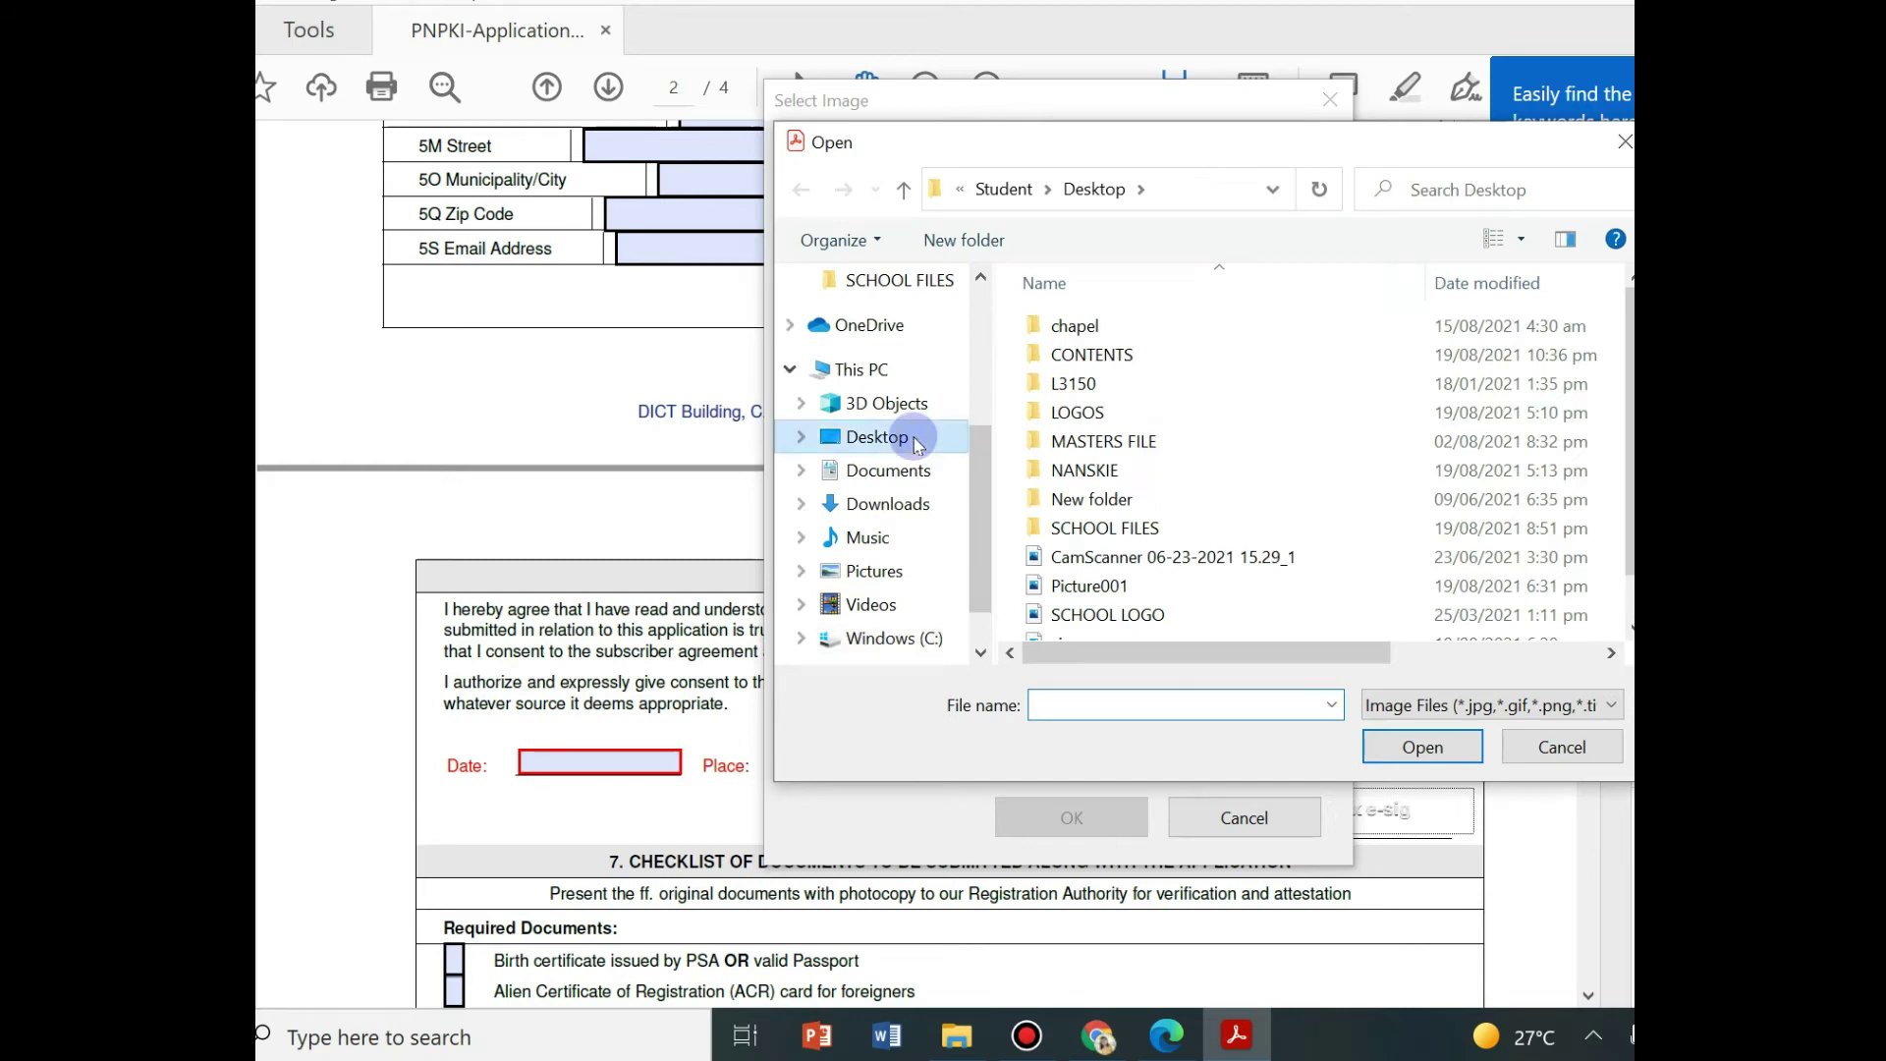
click(914, 443)
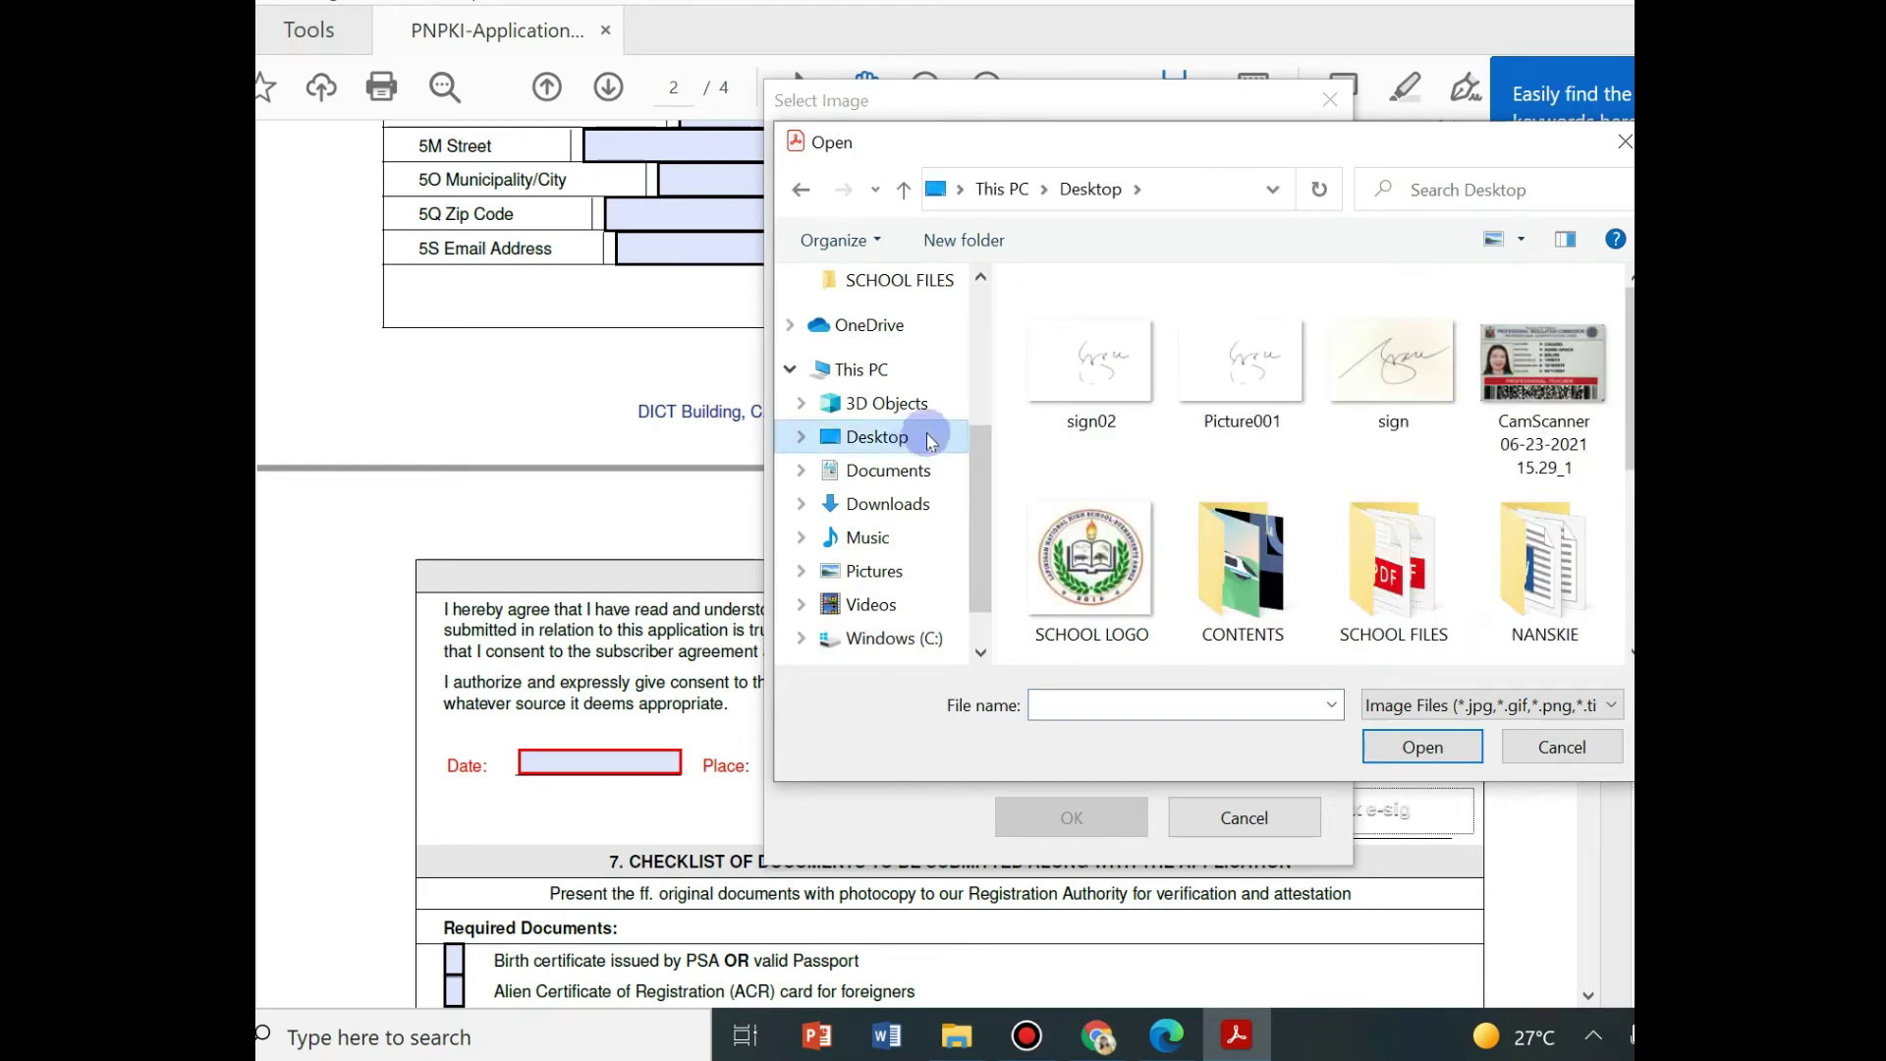
click(1355, 378)
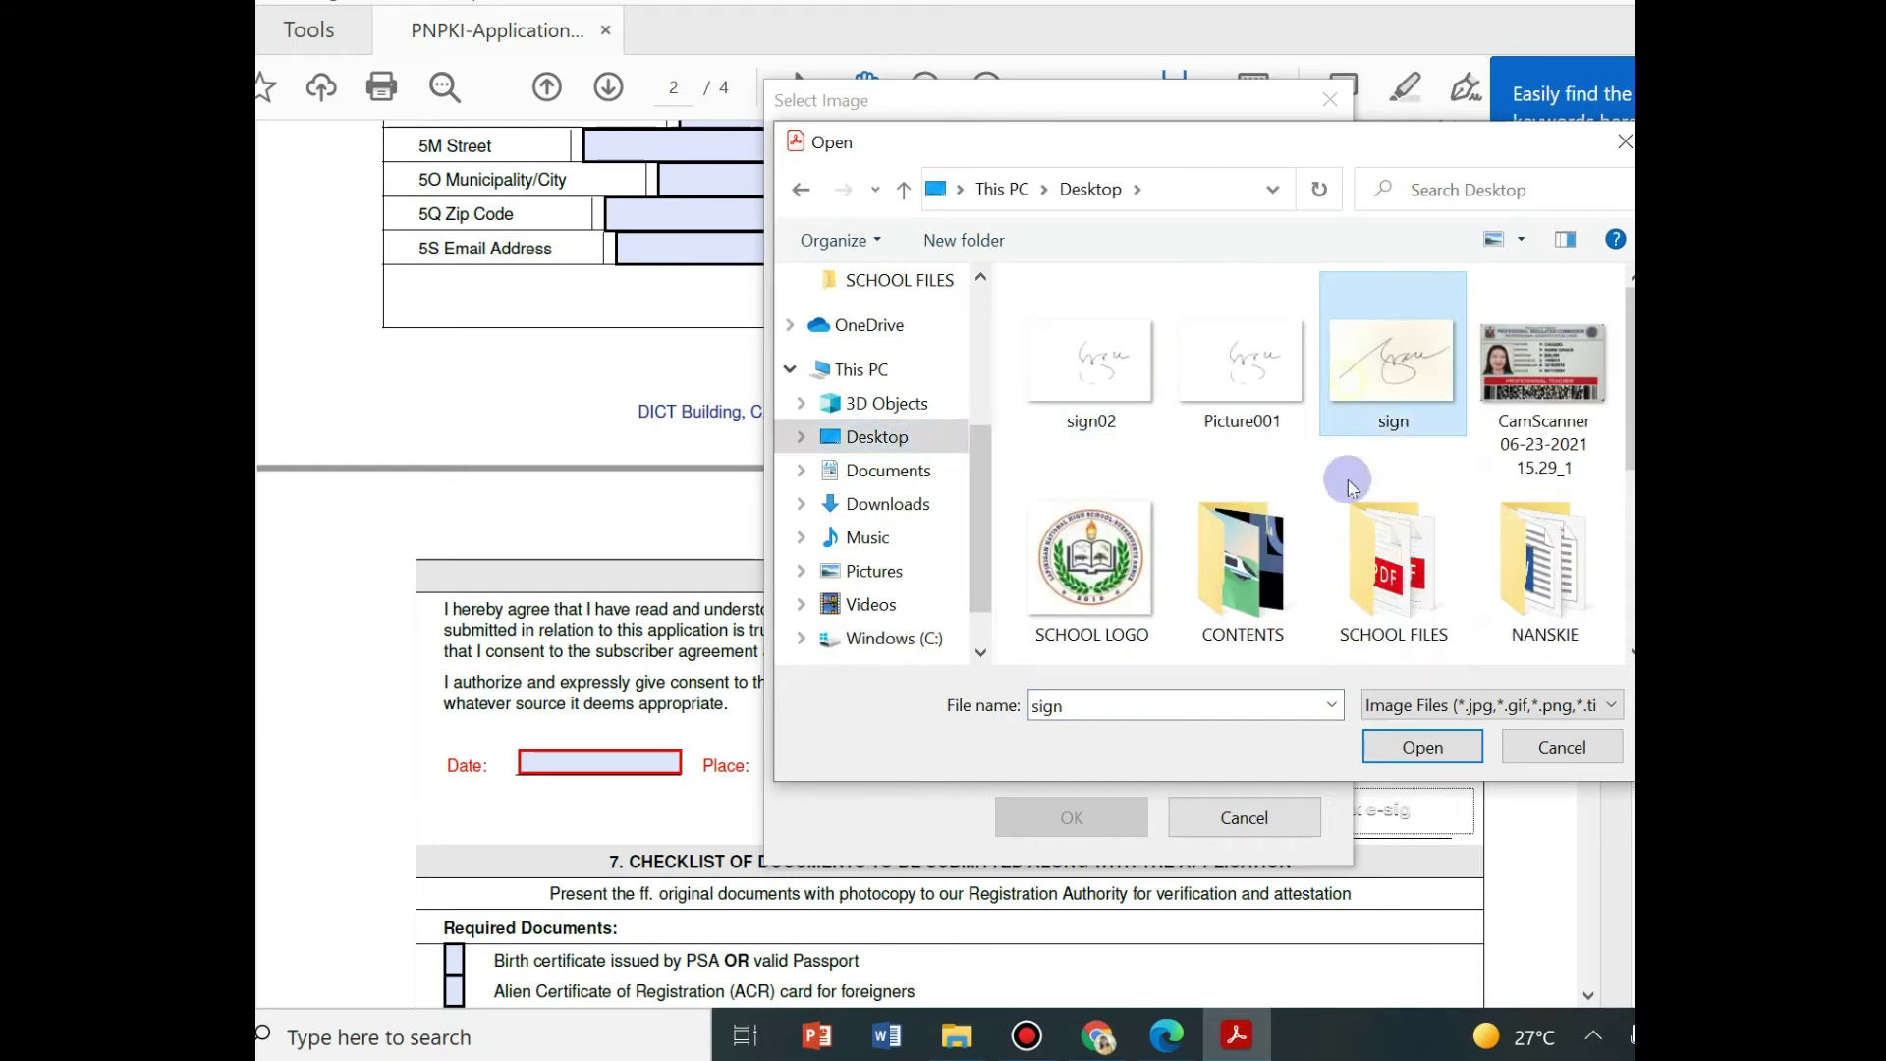
click(1419, 748)
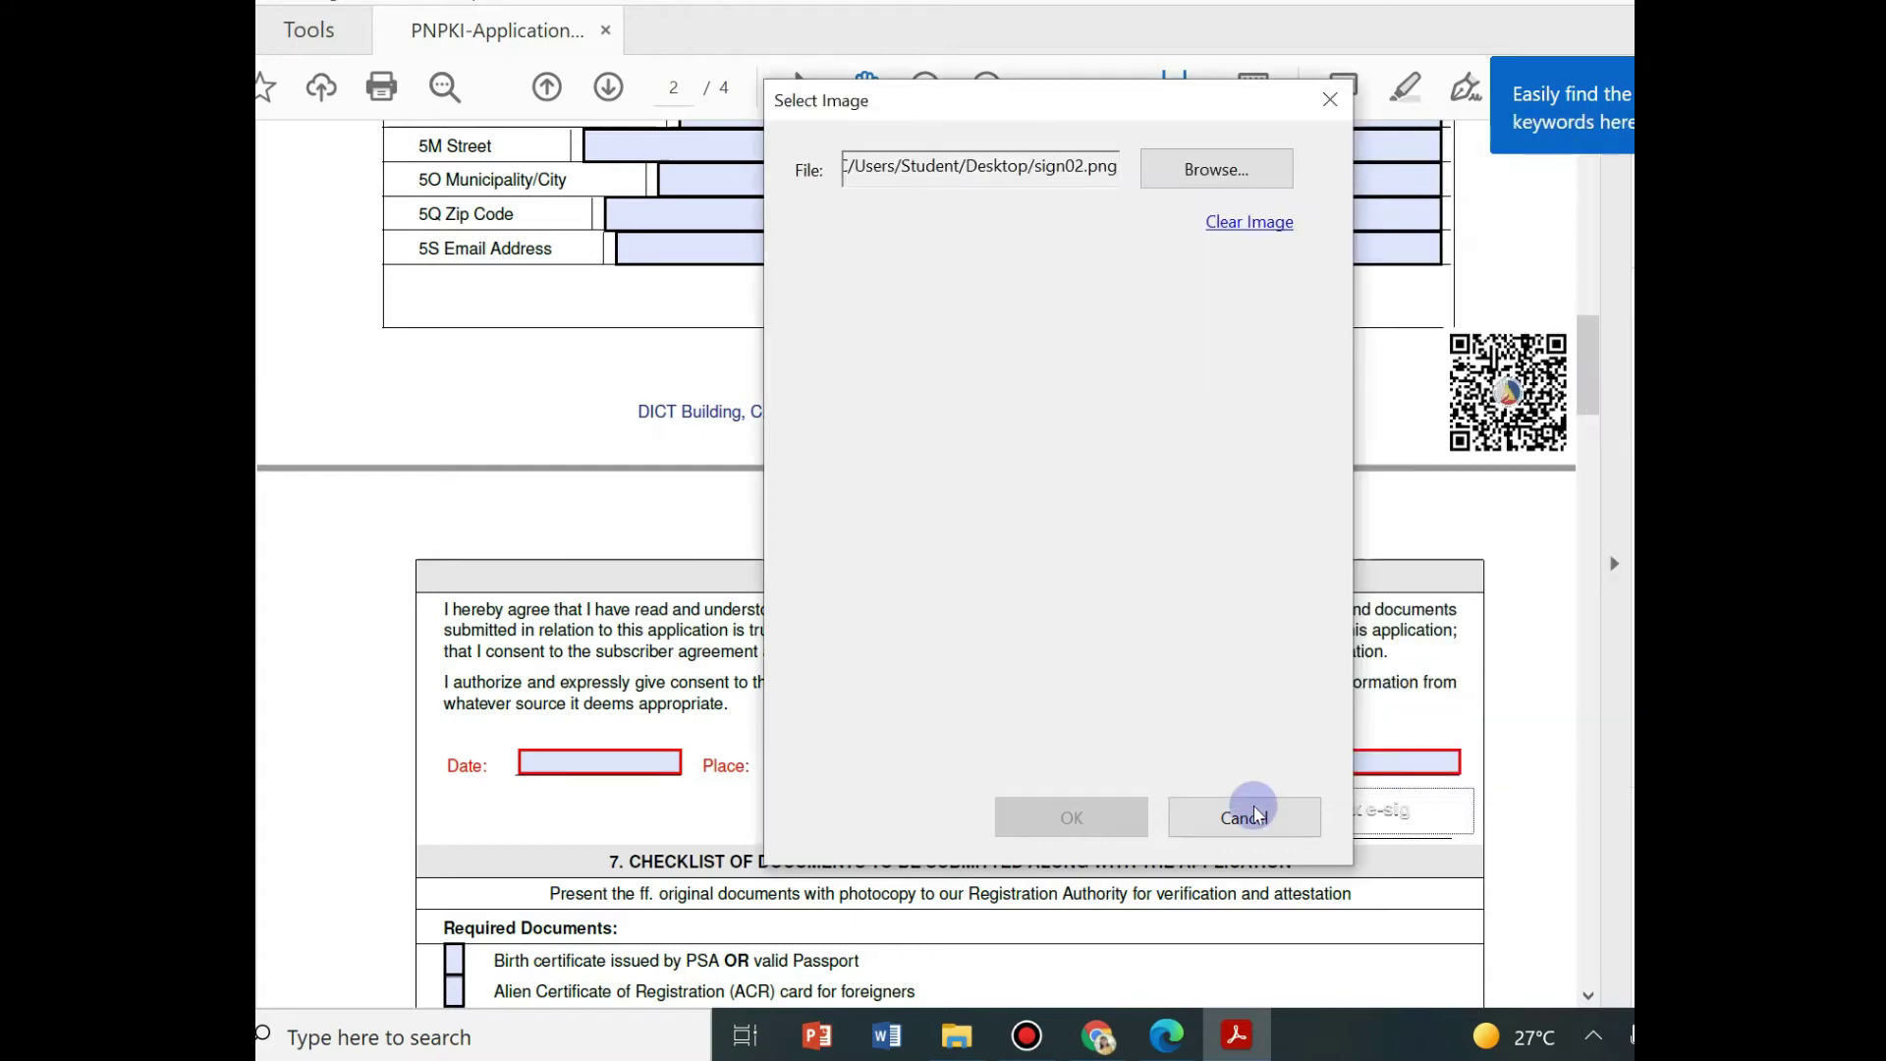
click(1254, 813)
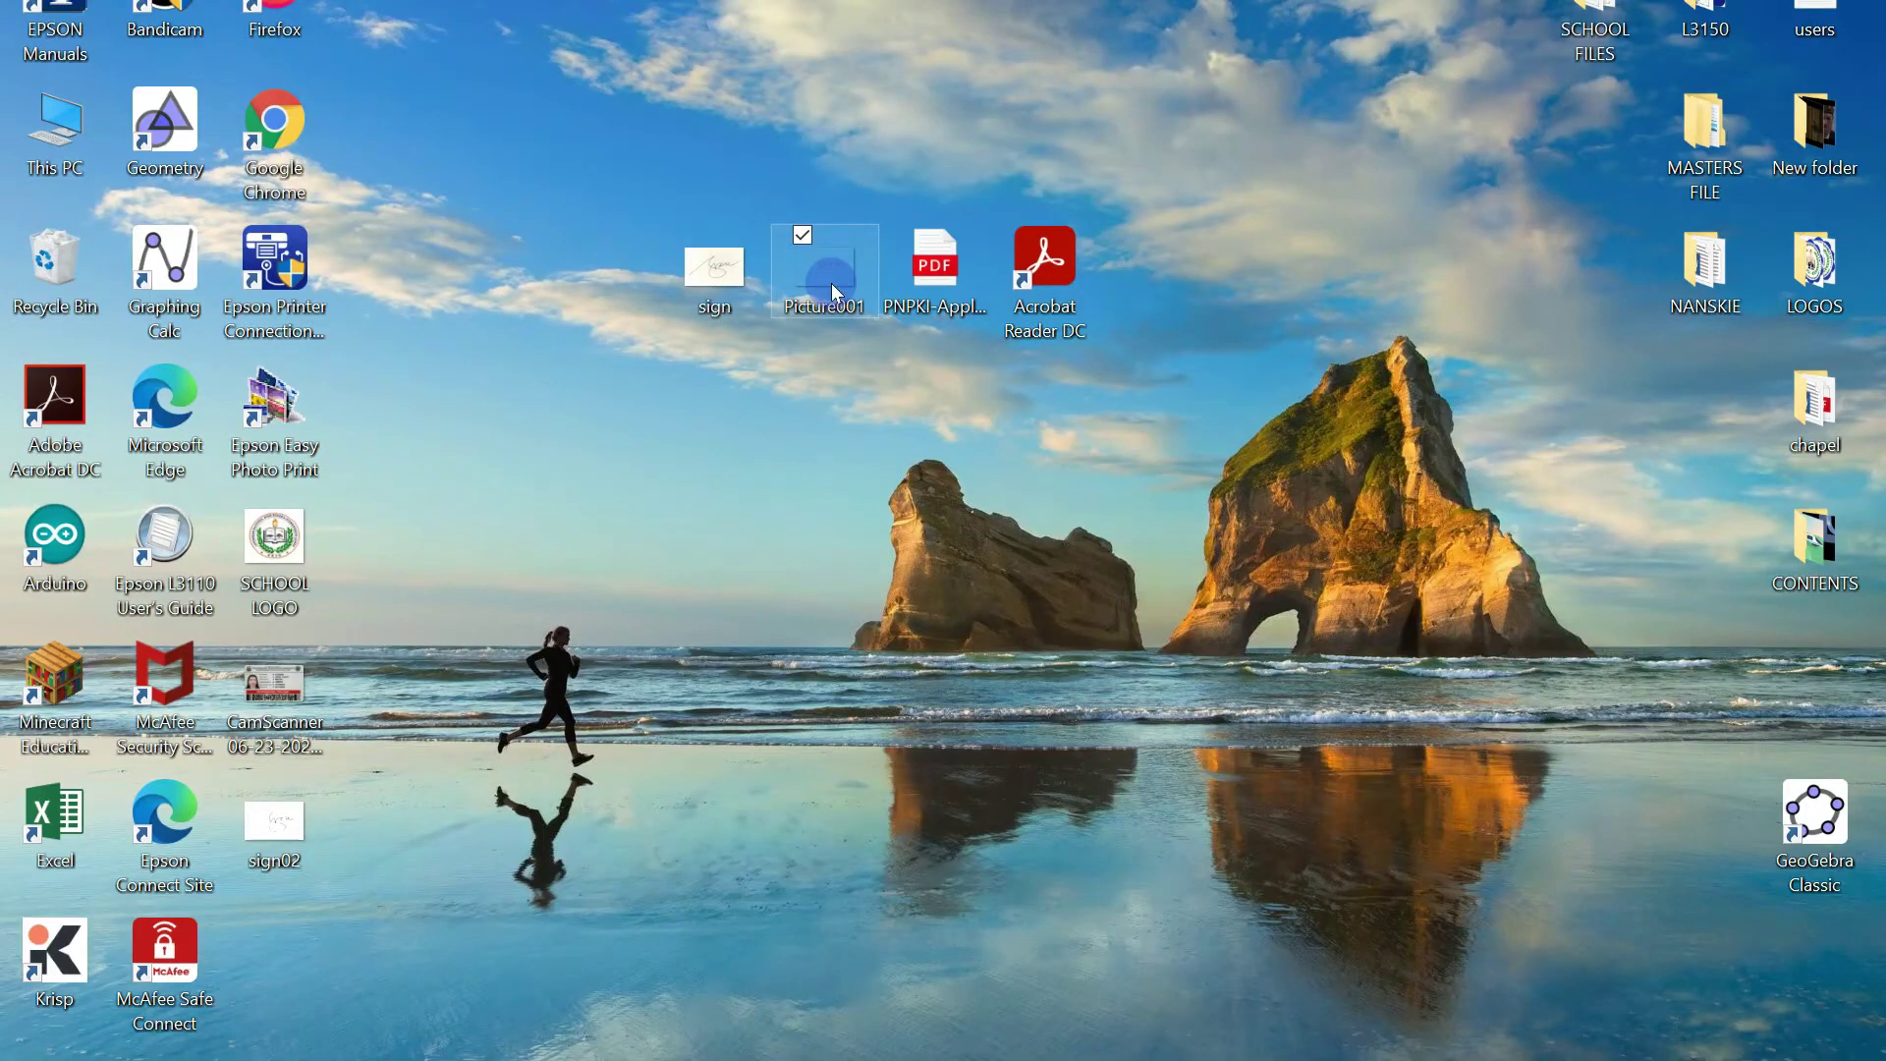
Step: Open Picture001 from the desktop in Paint using its Edit option
right_click(832, 292)
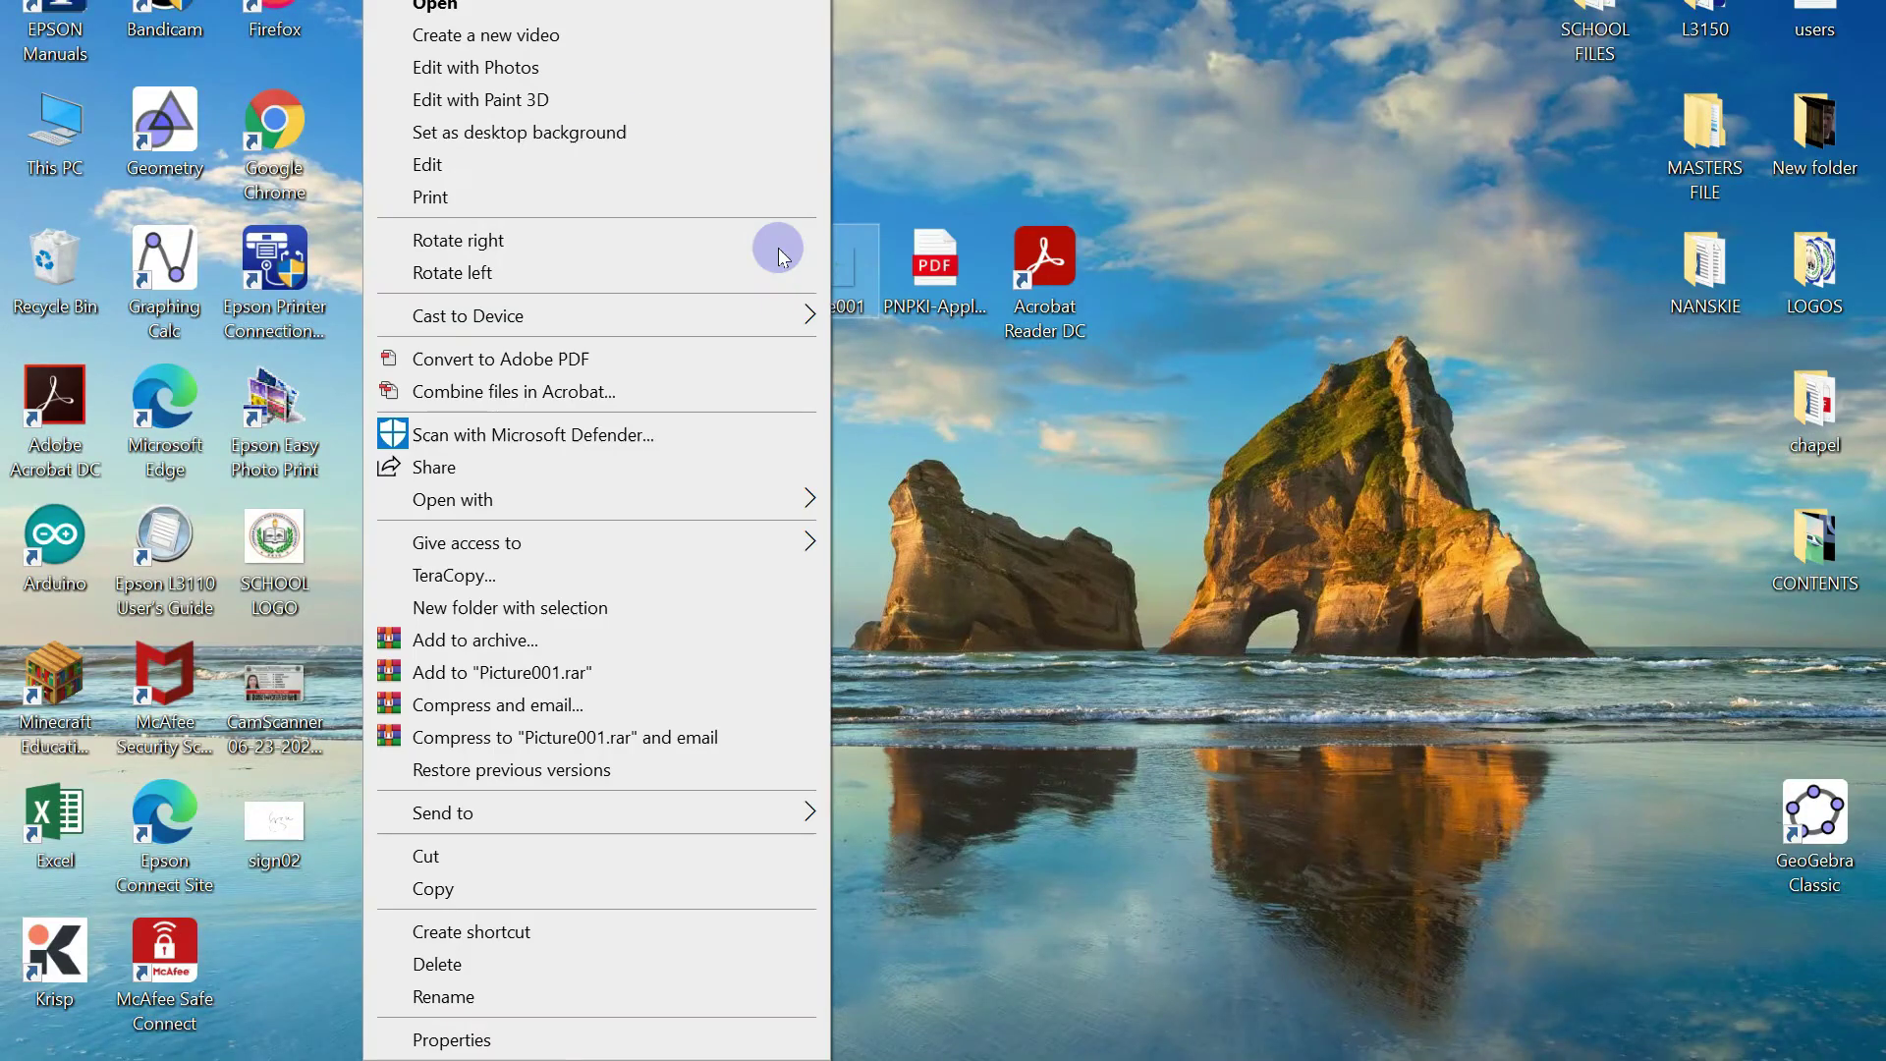
click(649, 169)
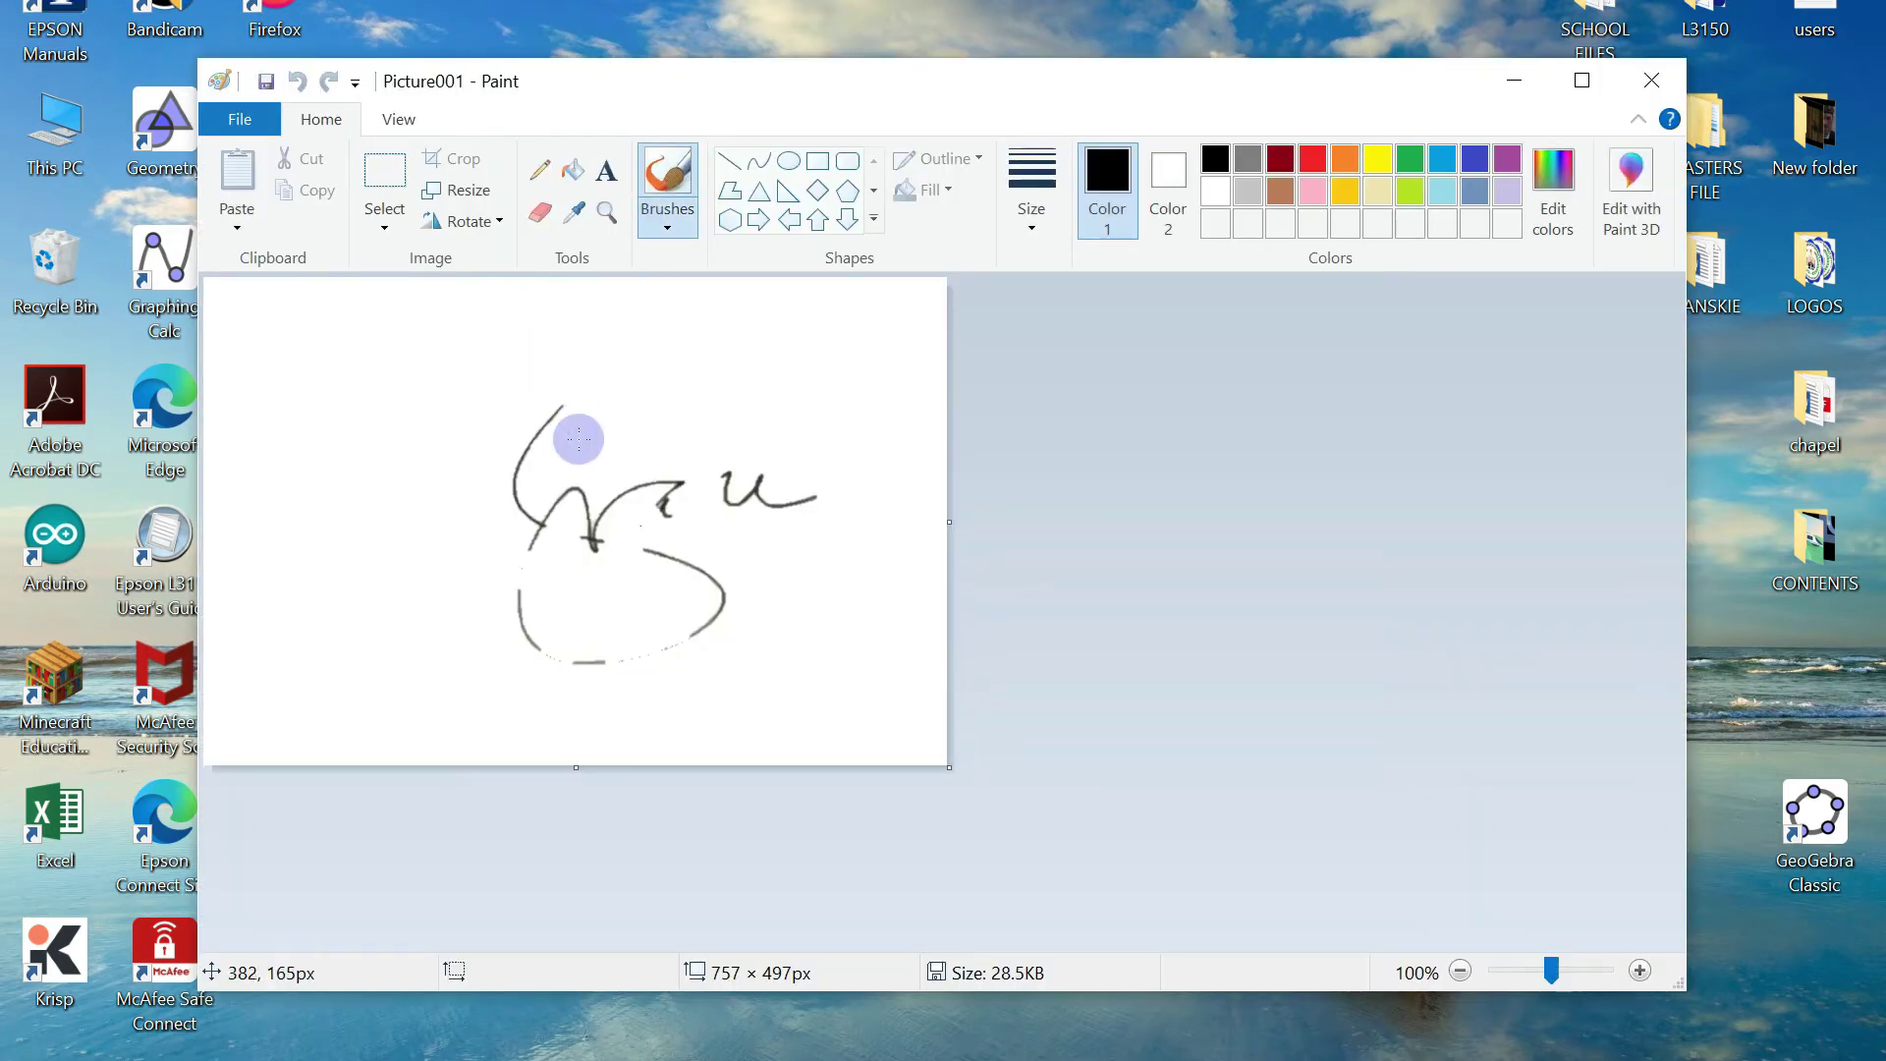
Step: Save the image as Picture002 PNG on the Desktop, accepting the transparency warning
click(237, 123)
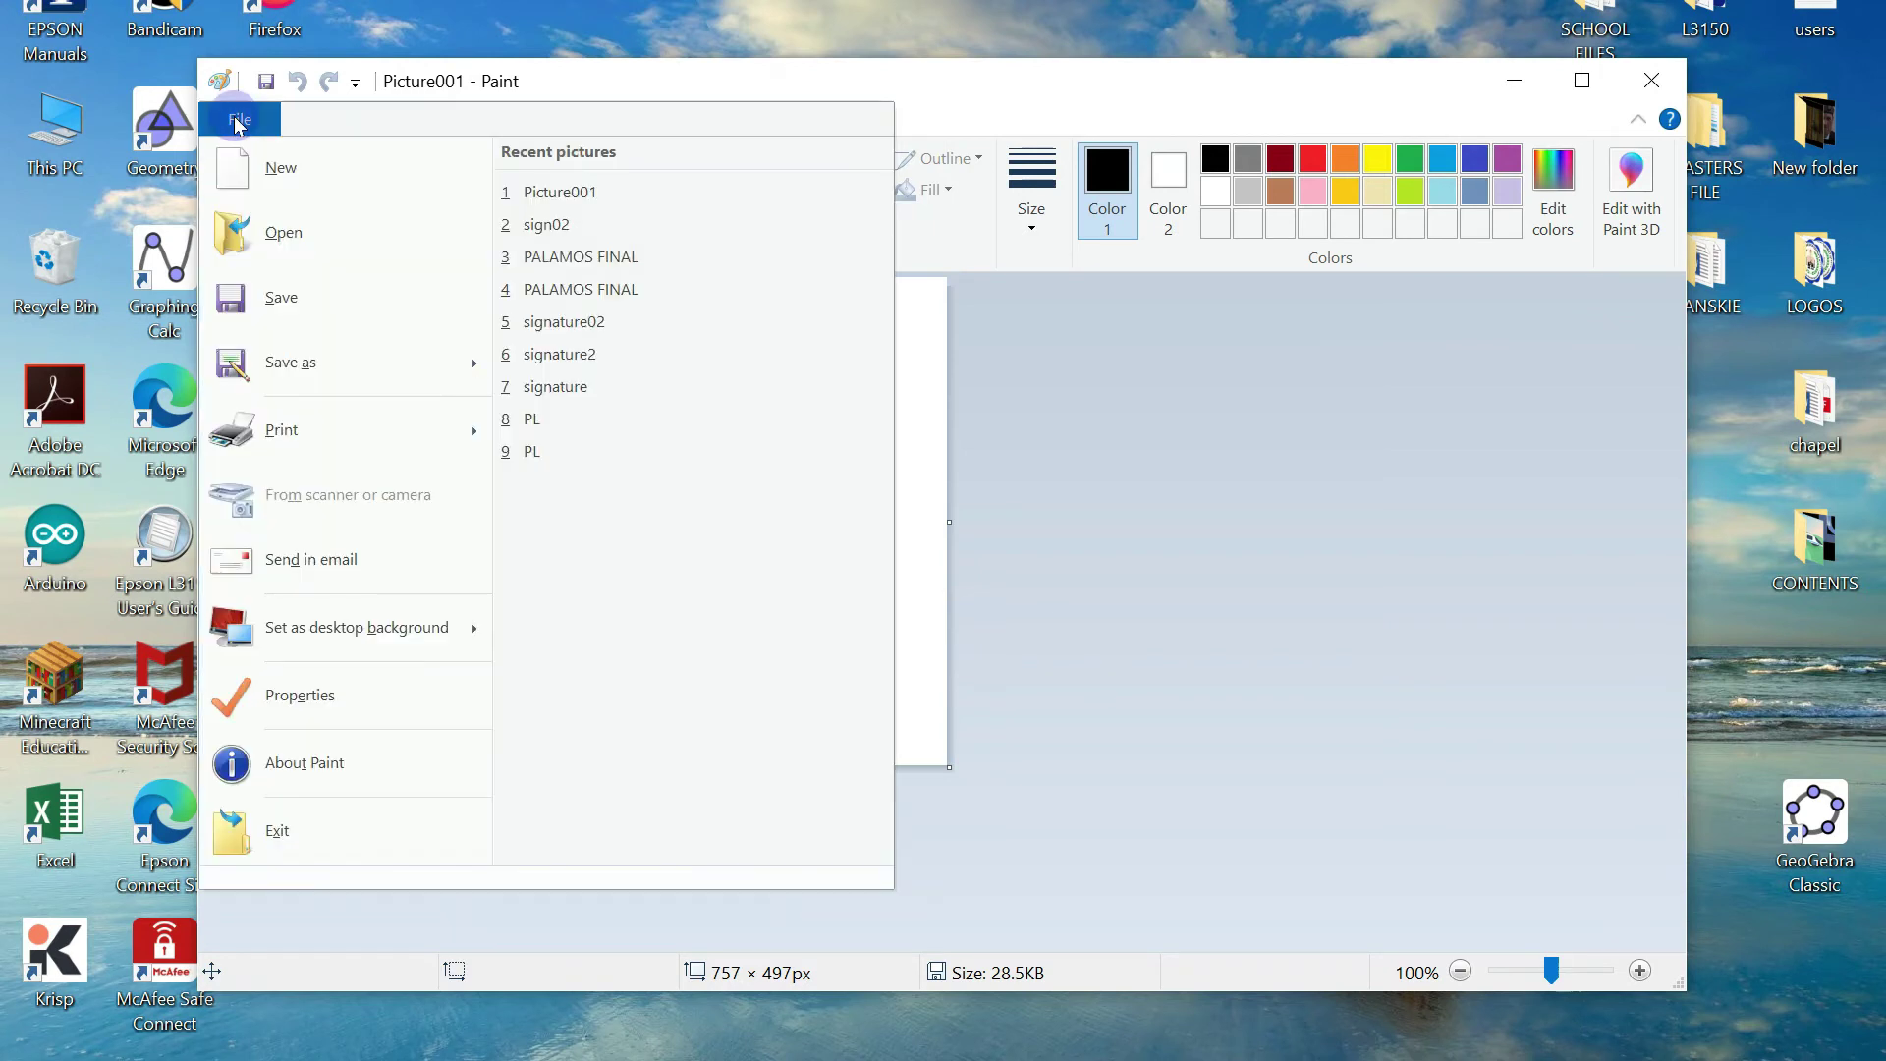
click(269, 358)
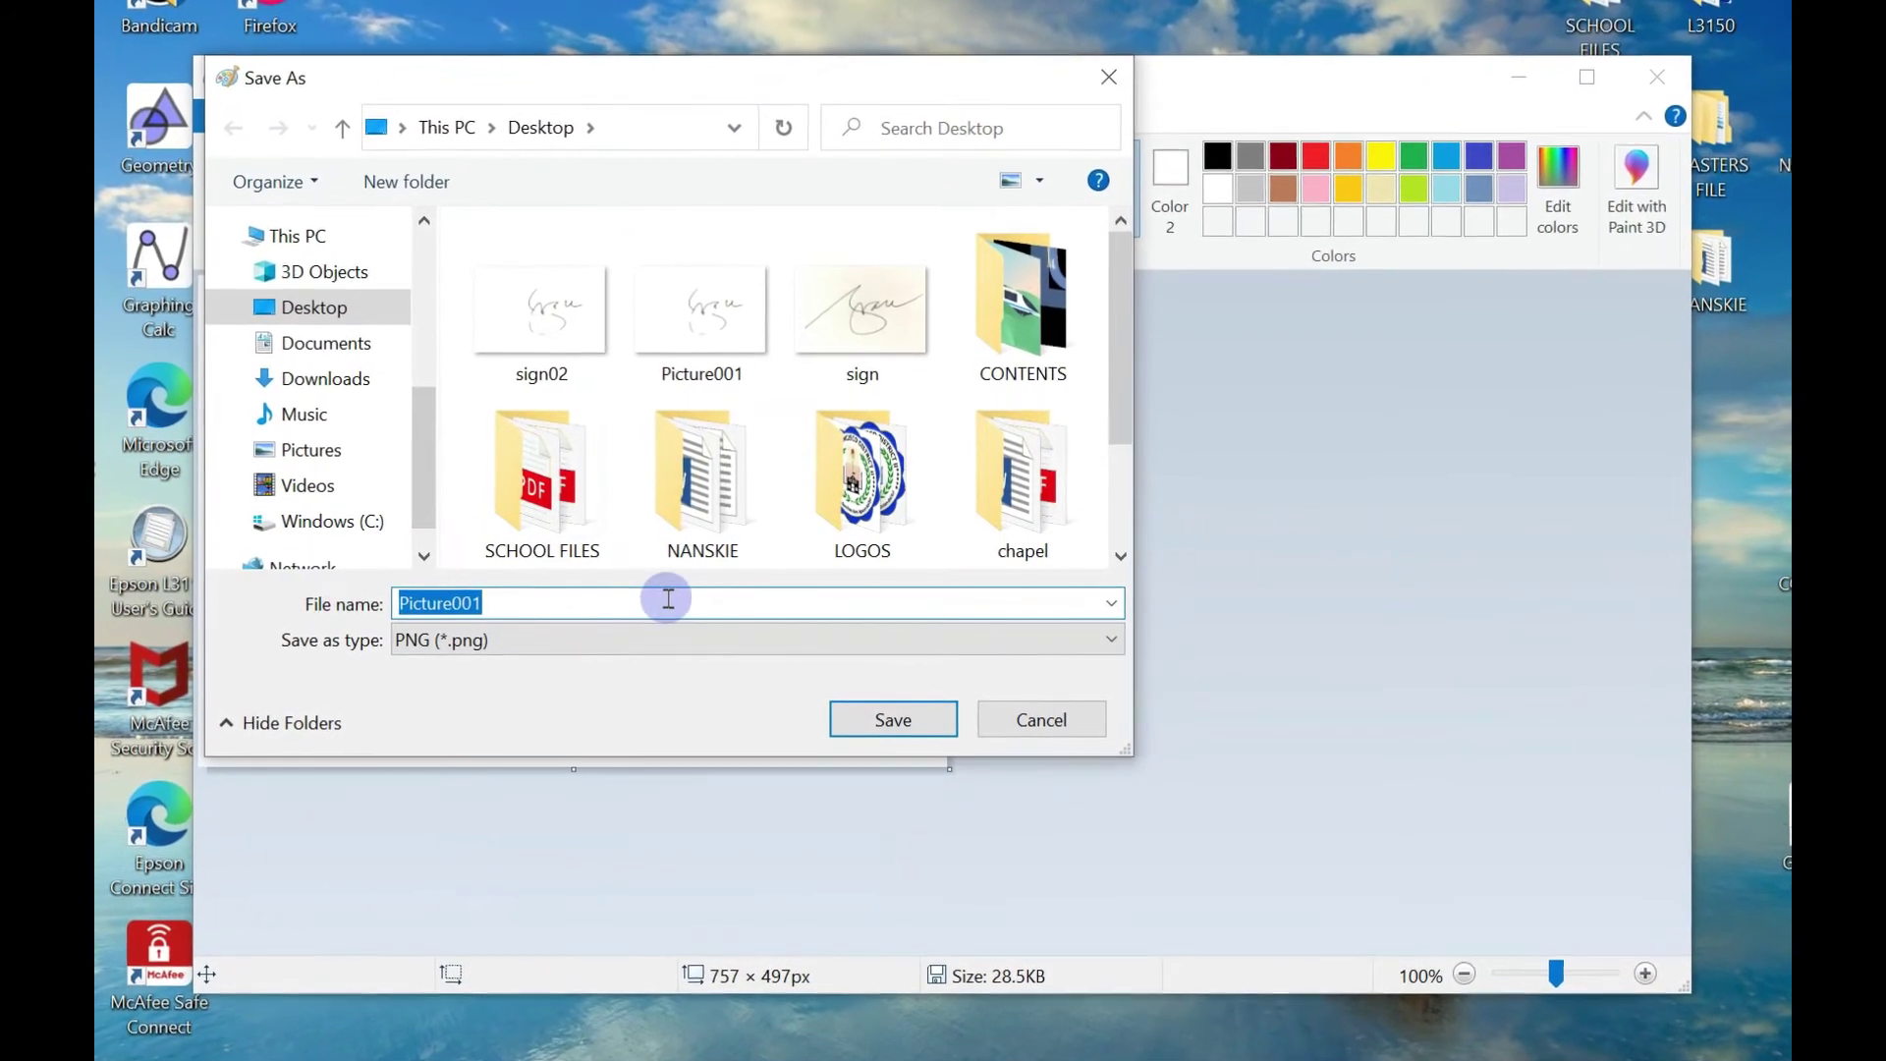
key(BackSpace)
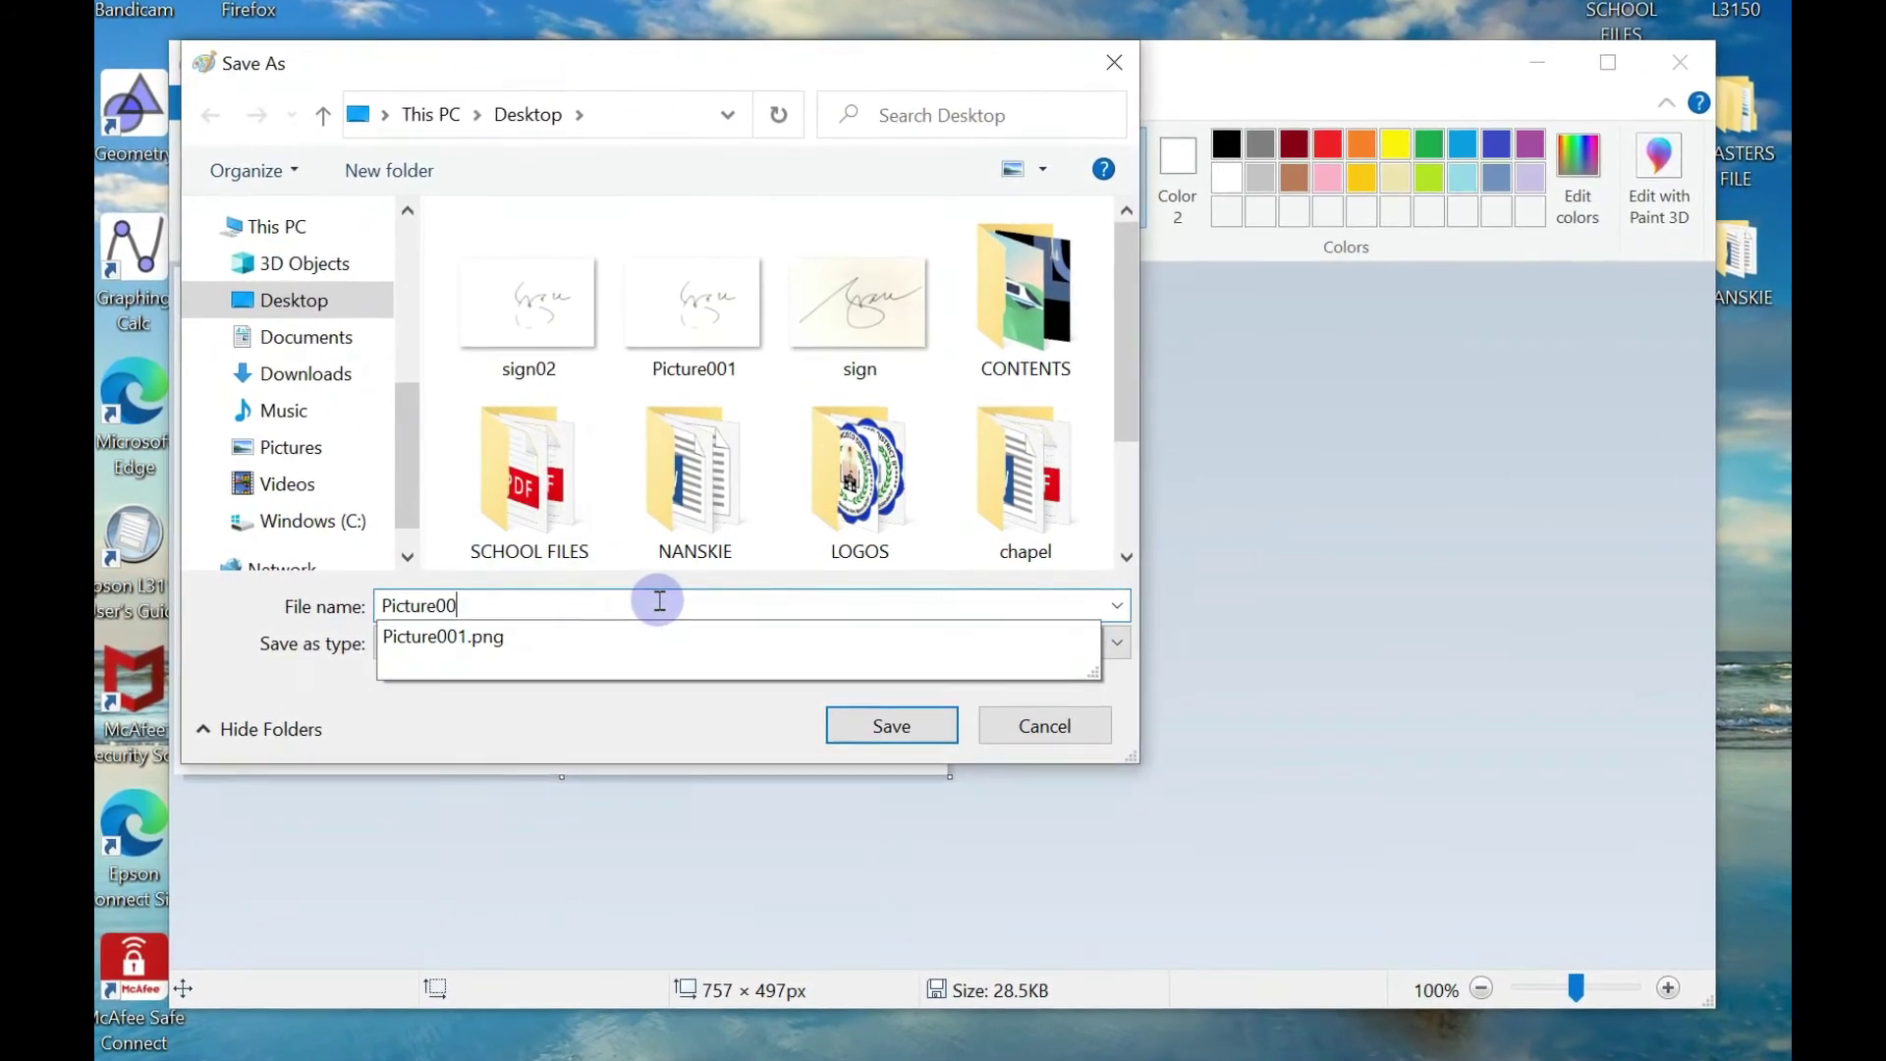
text(2)
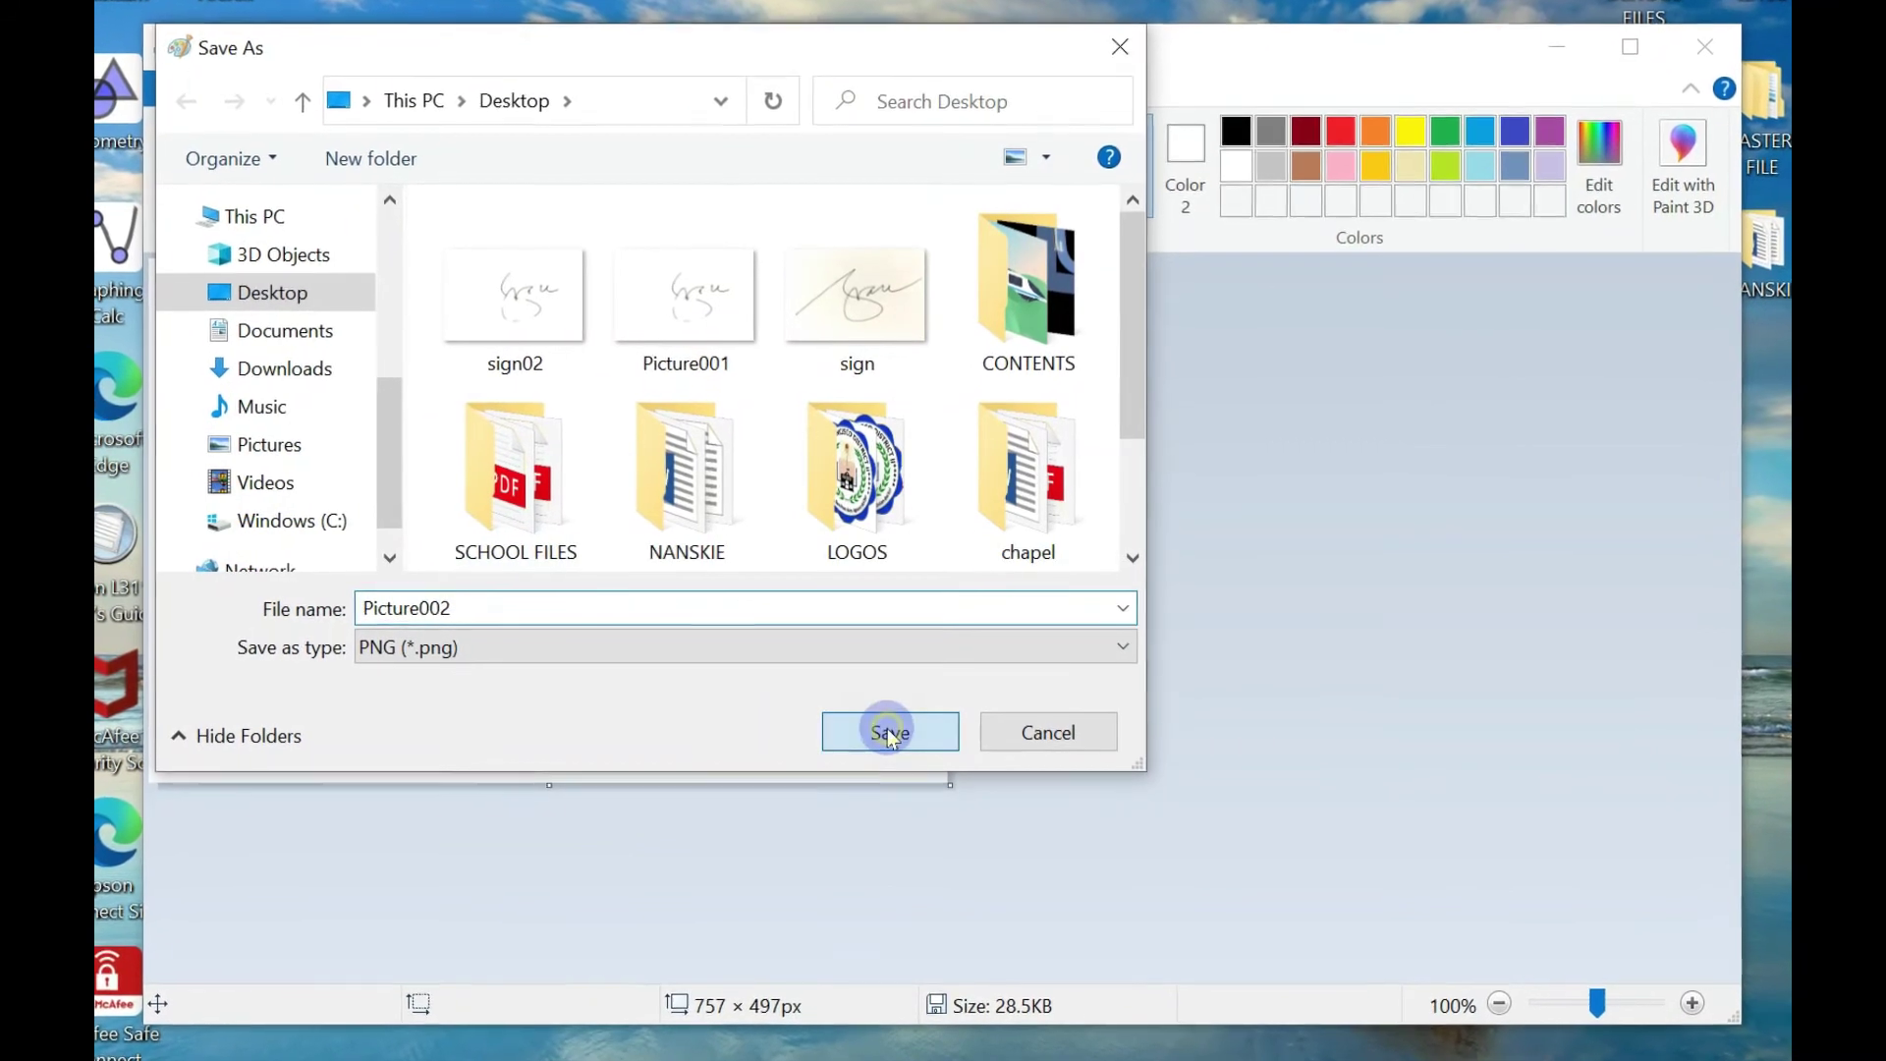
click(893, 756)
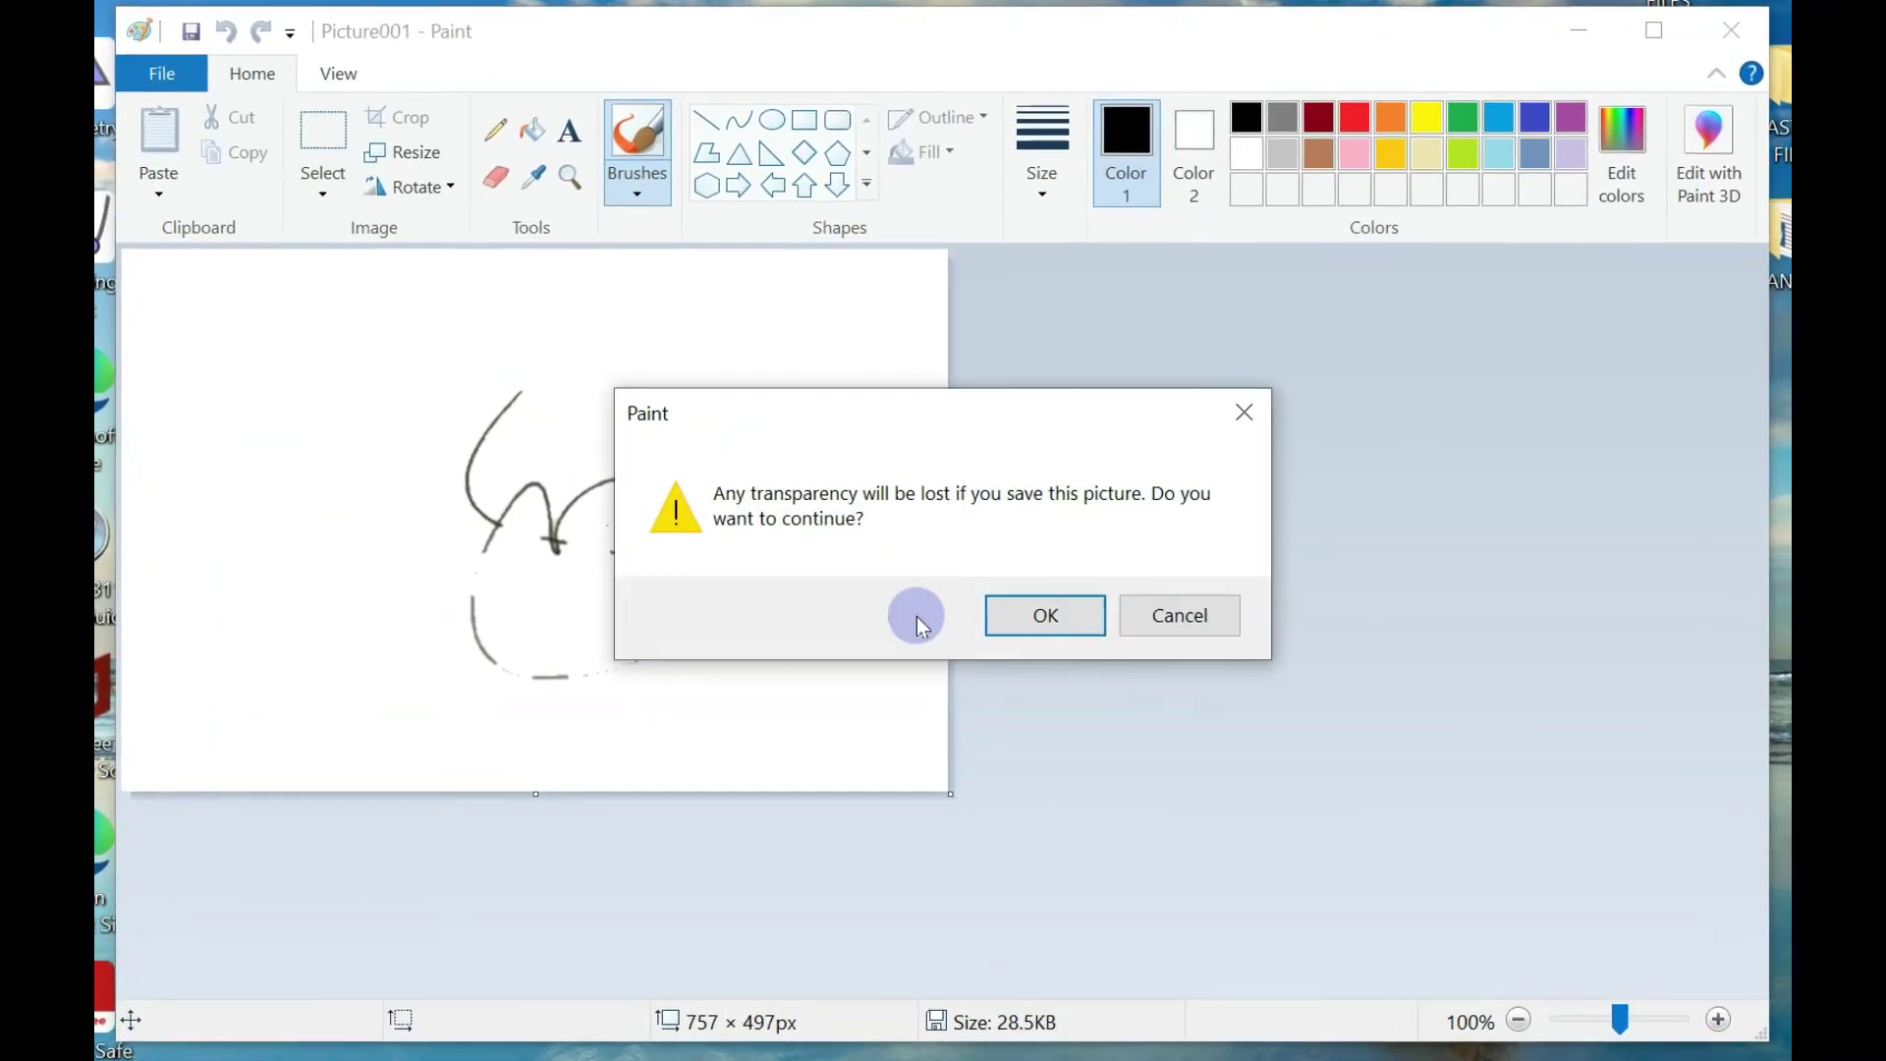
click(1051, 625)
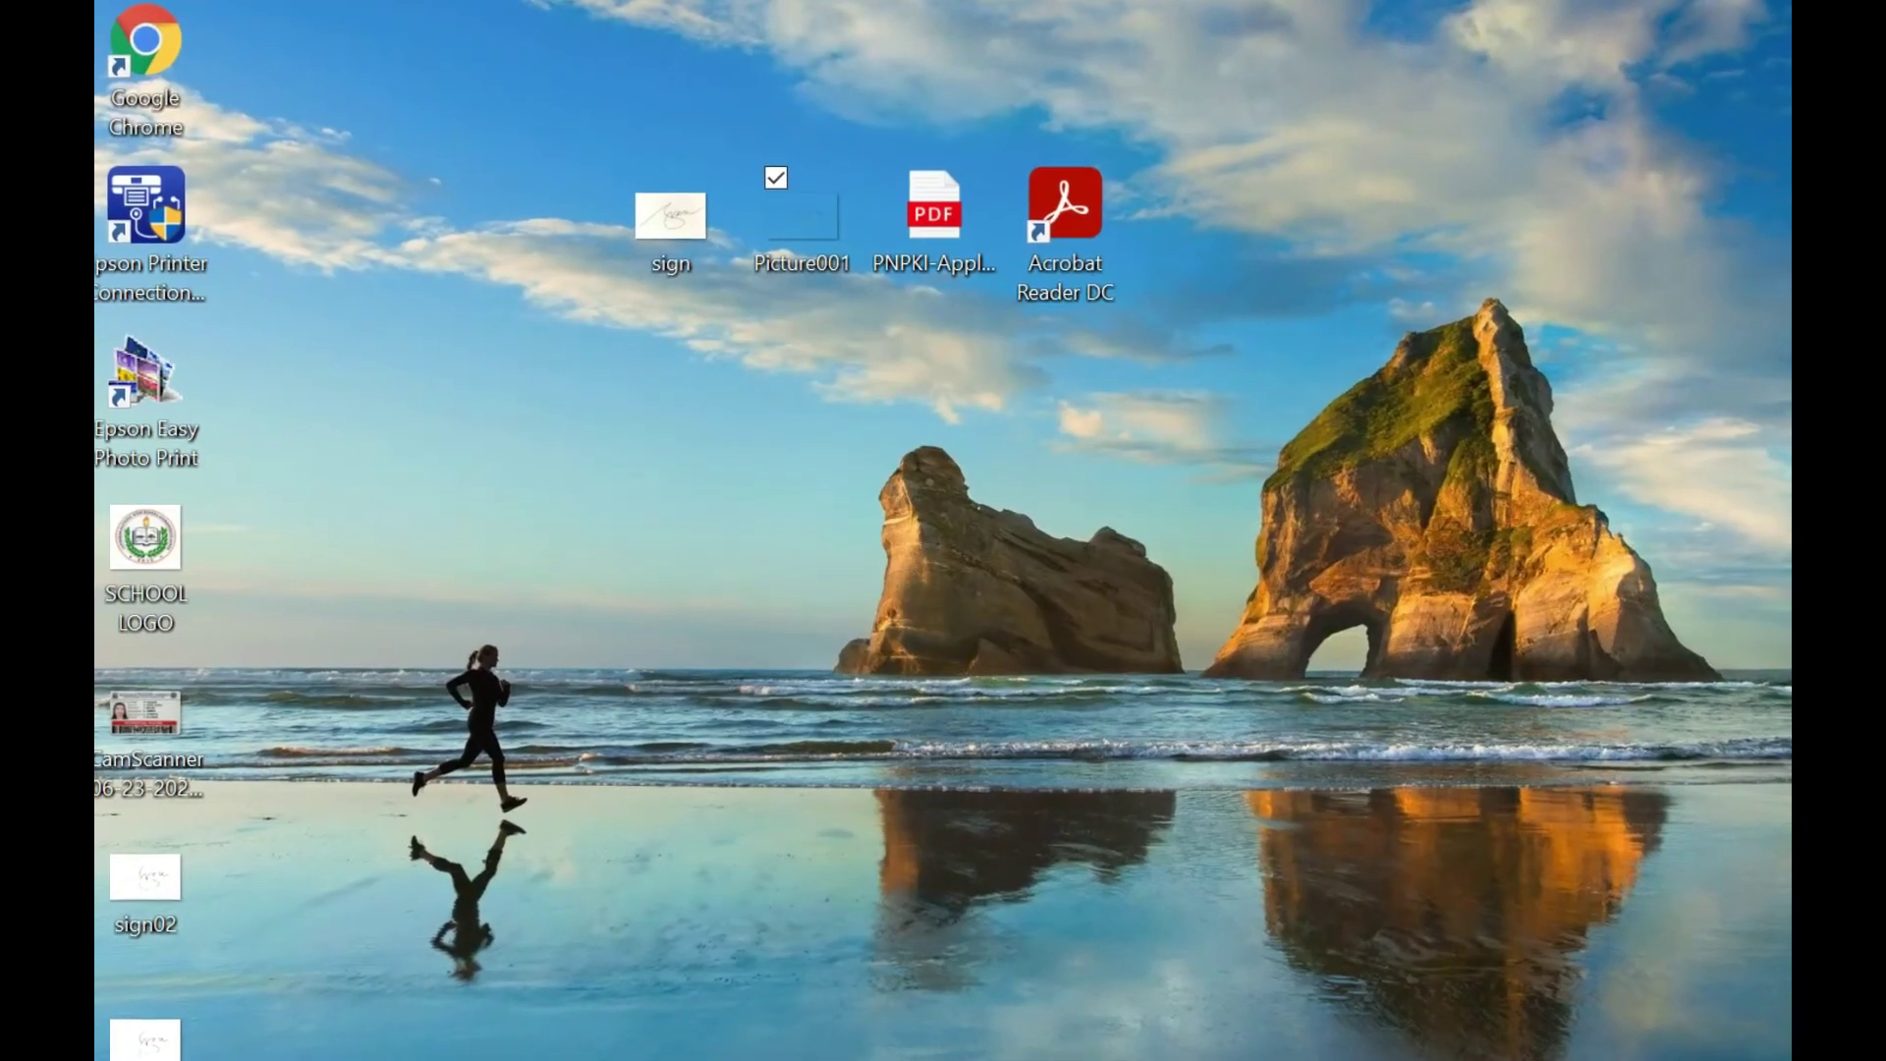
Step: Replace the Signature field image with Picture002 from the Desktop
click(1005, 953)
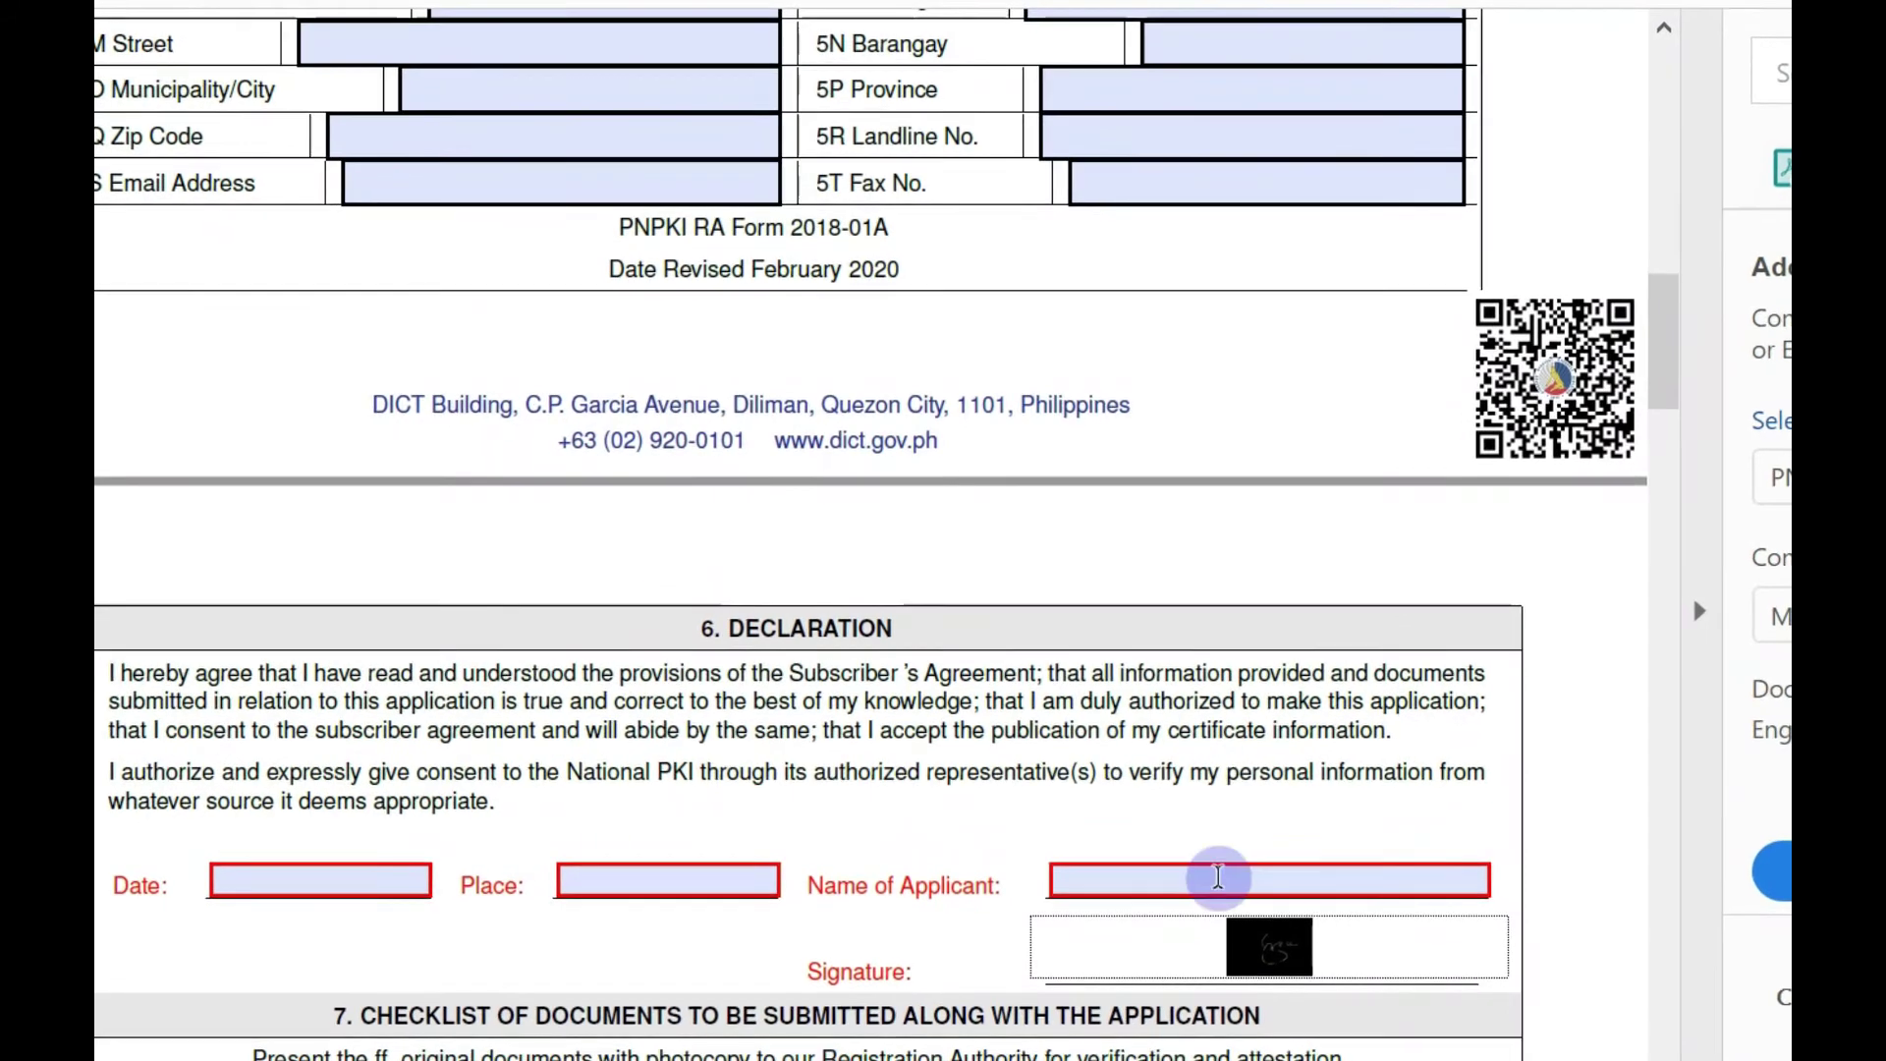
click(1272, 982)
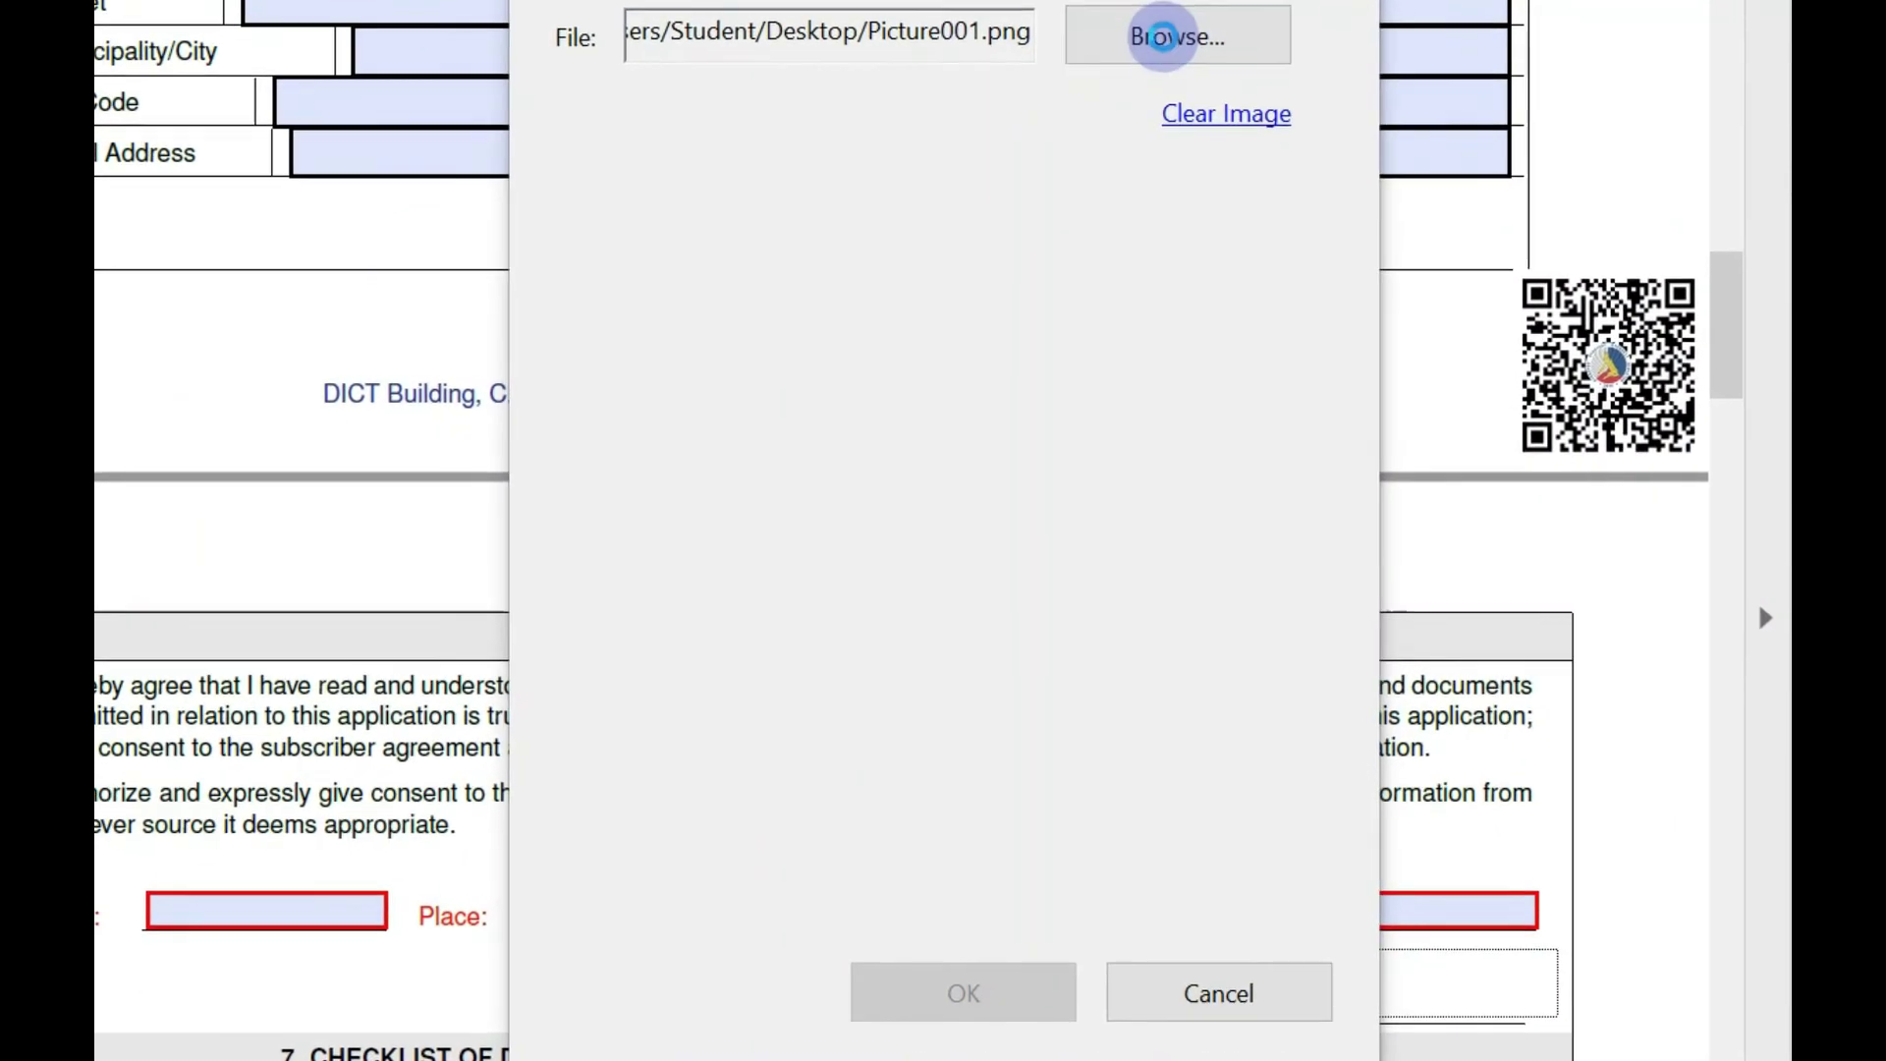
click(1163, 42)
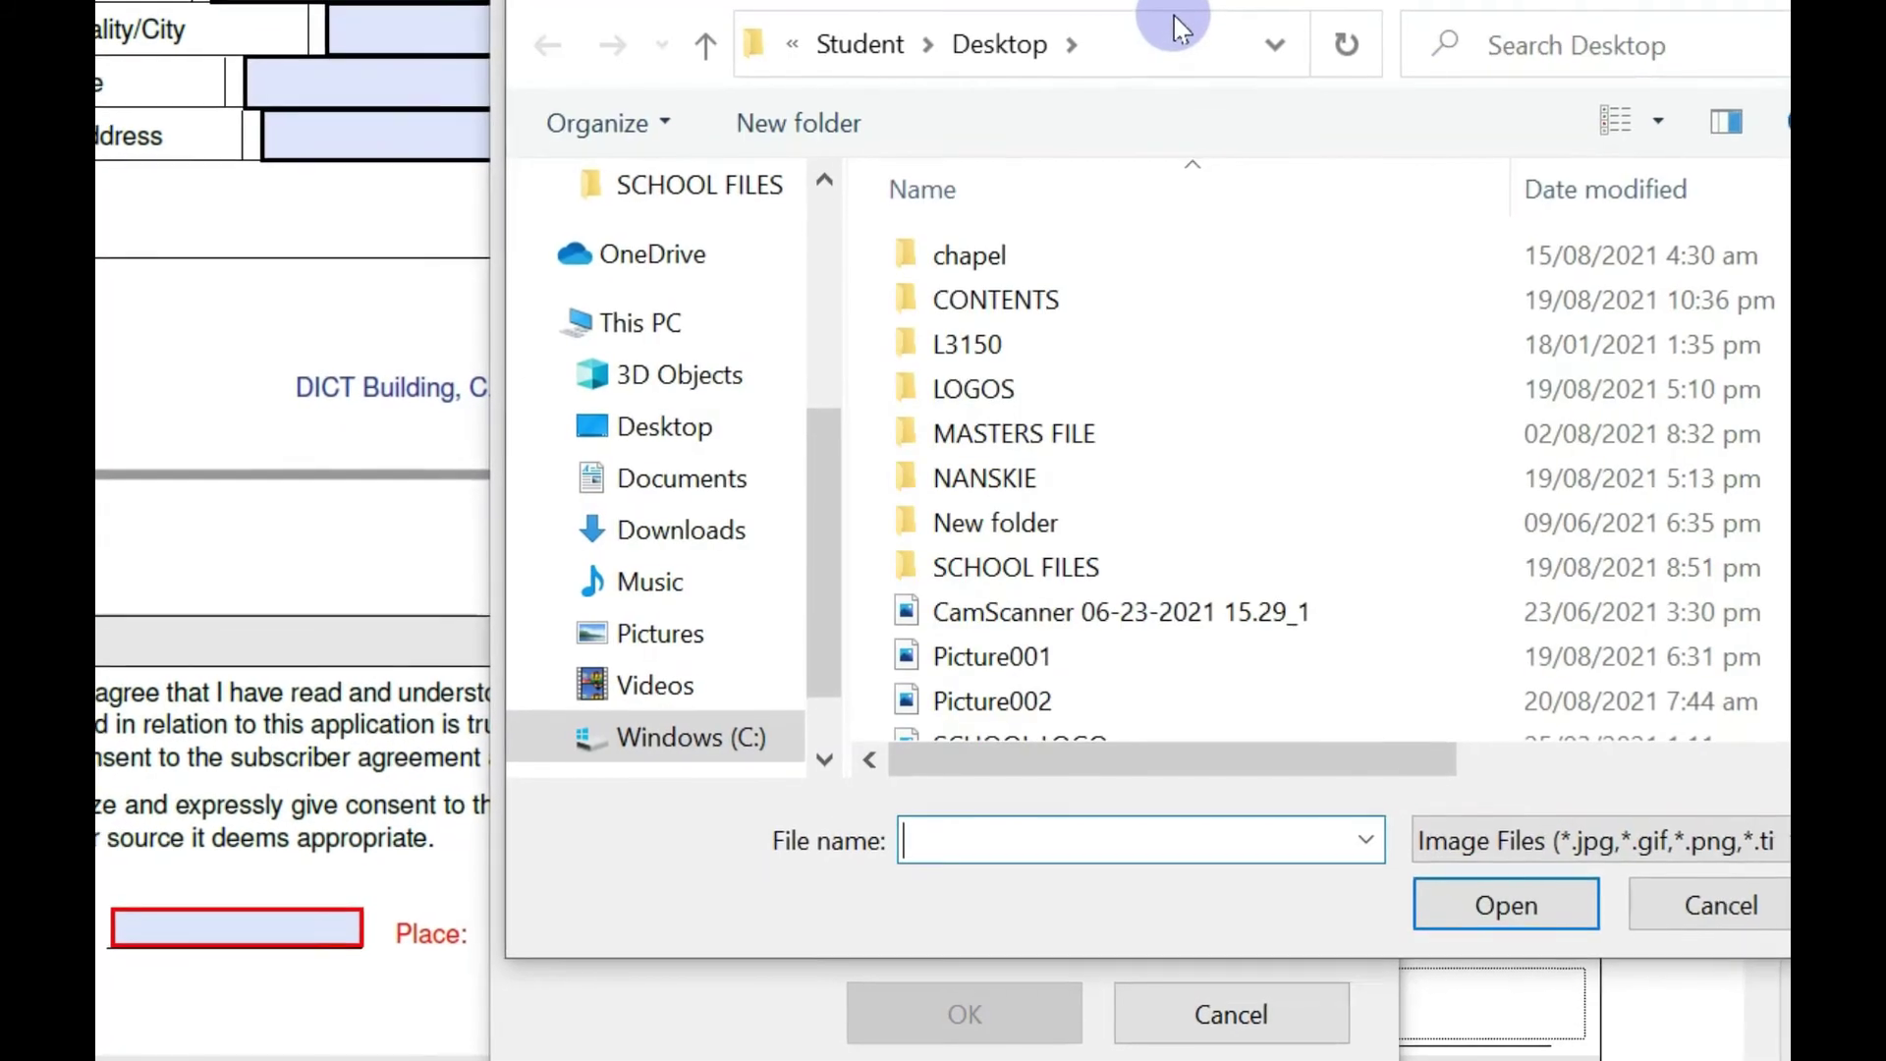
click(705, 420)
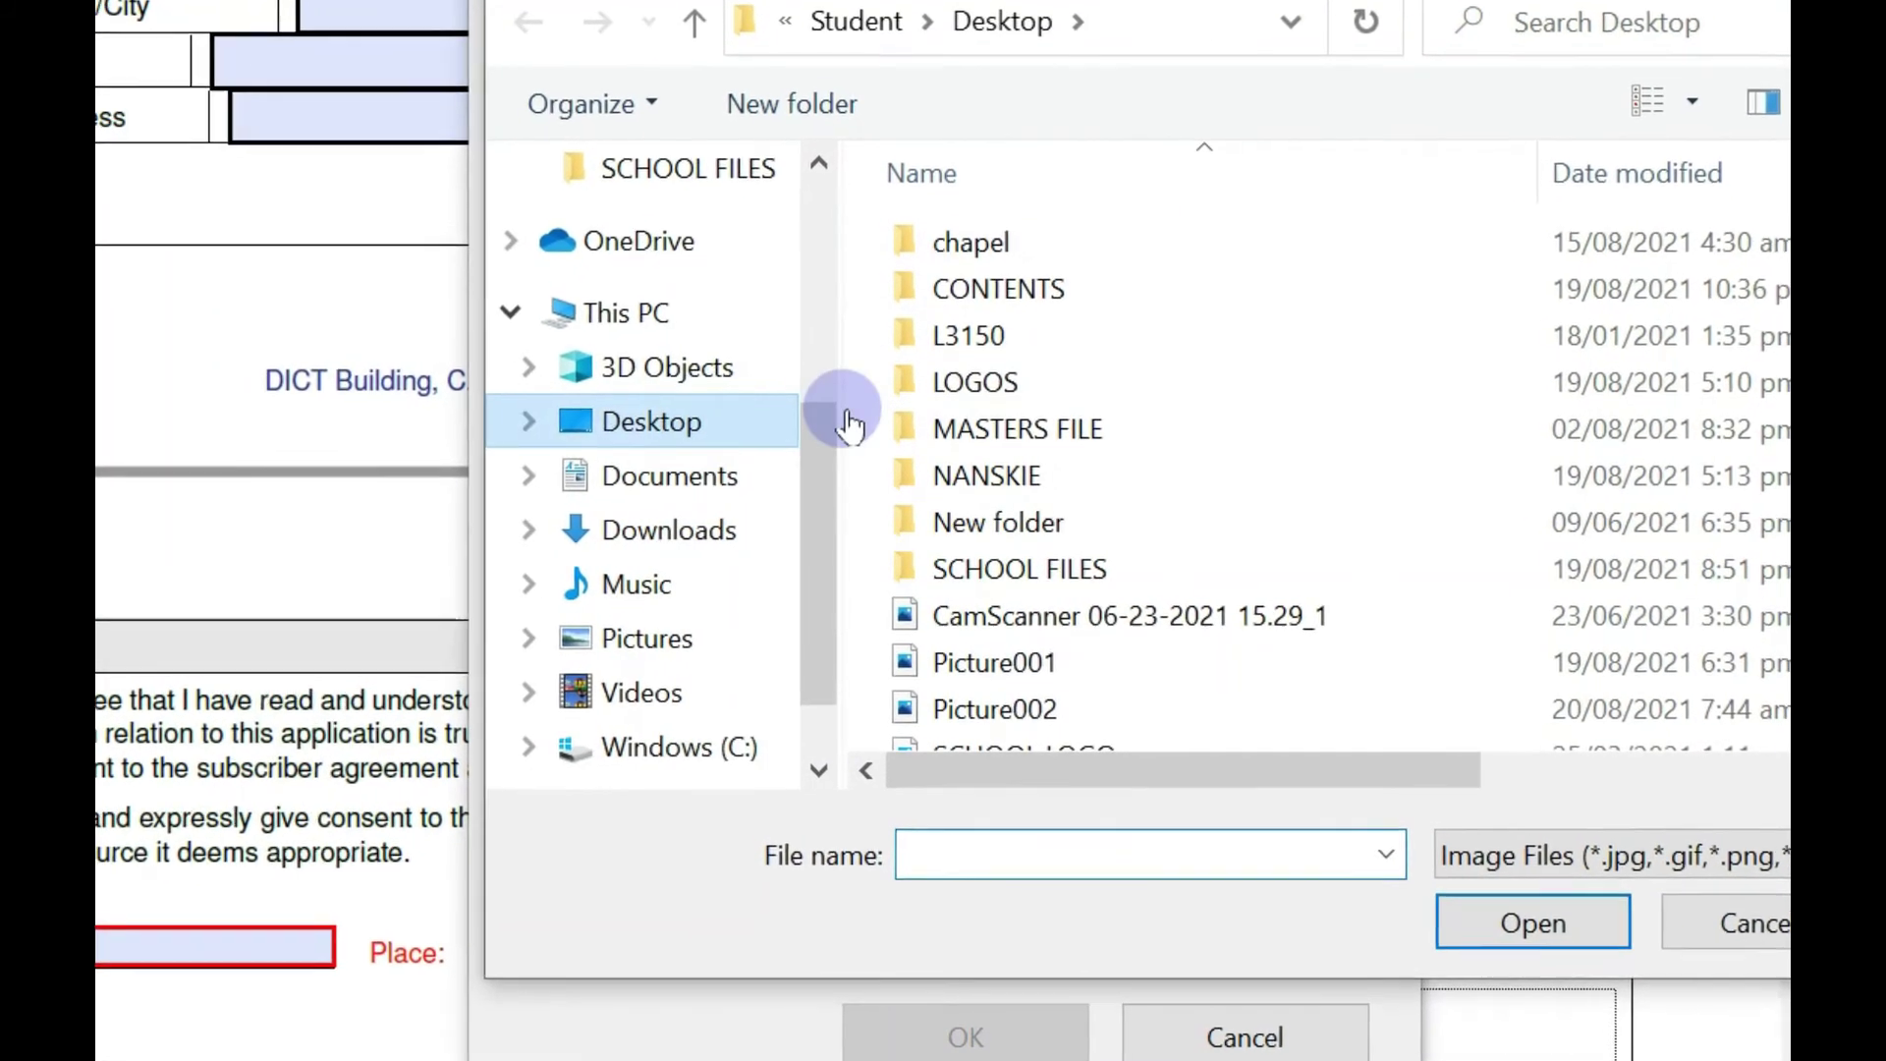
click(1008, 334)
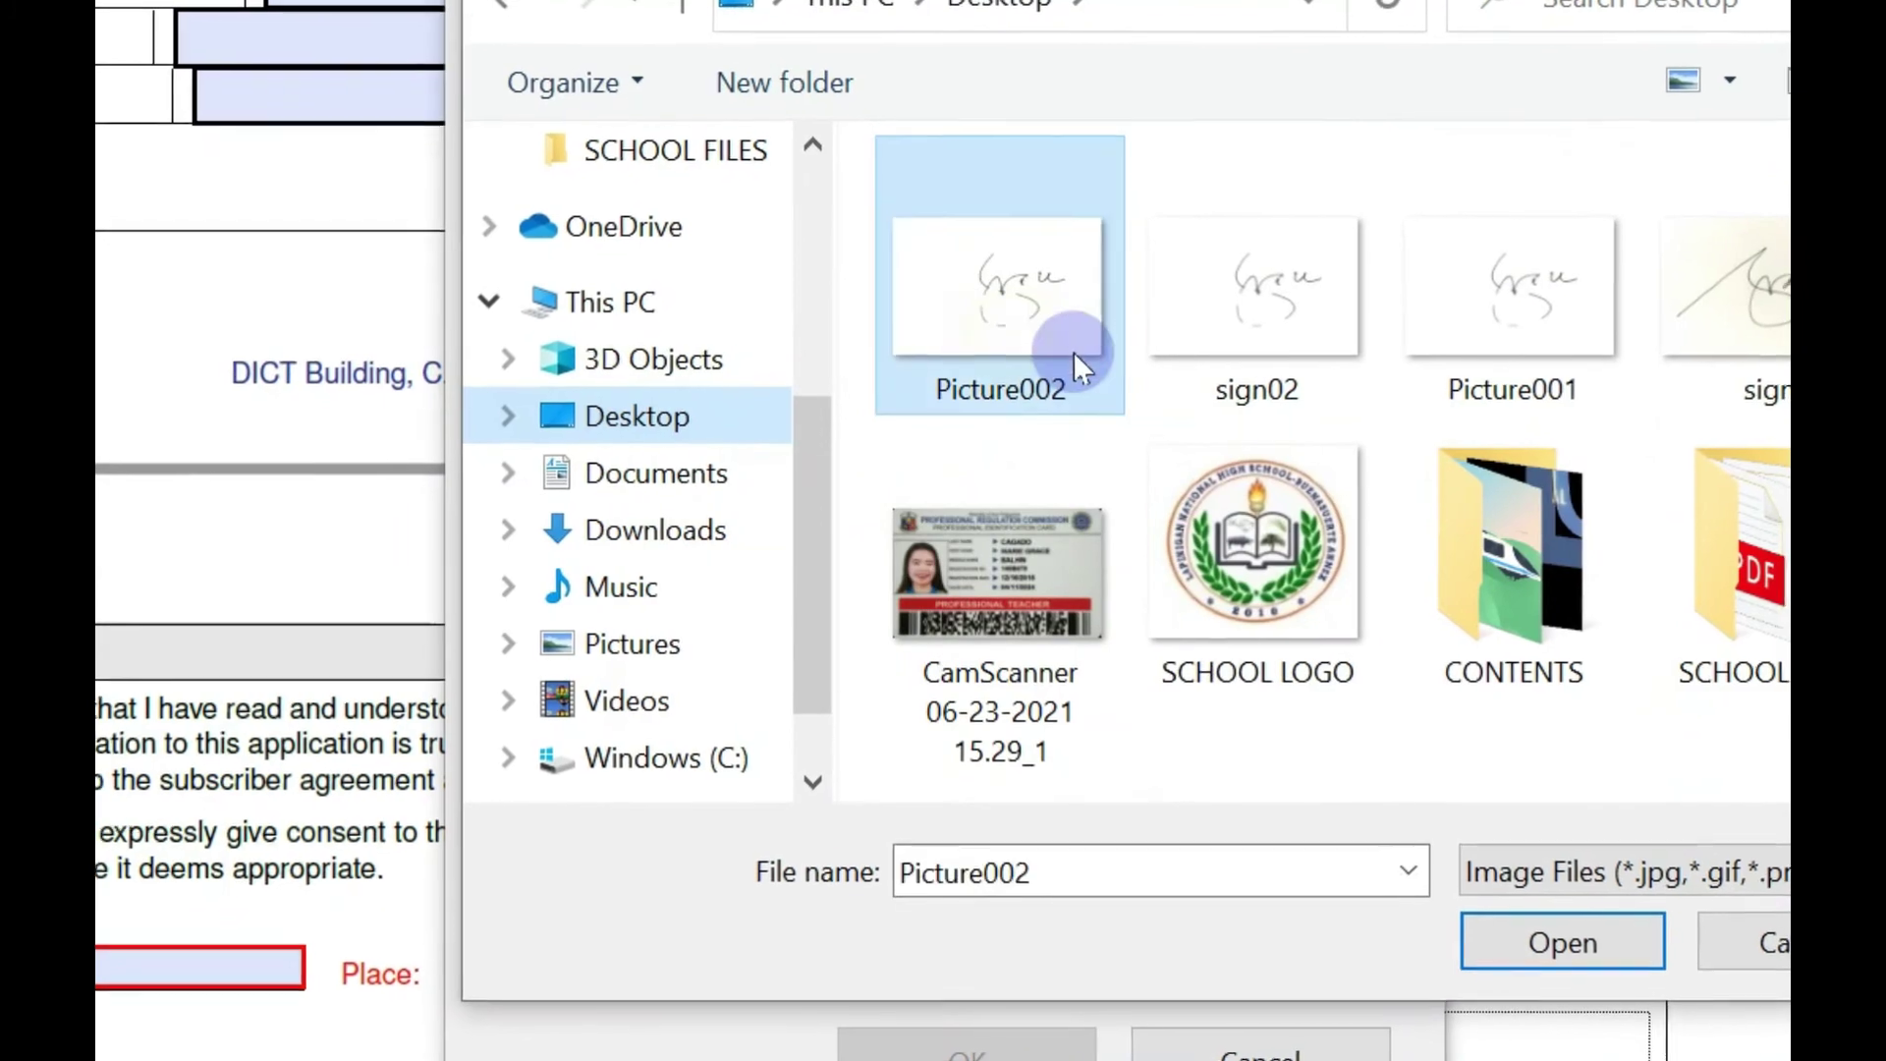
click(1579, 954)
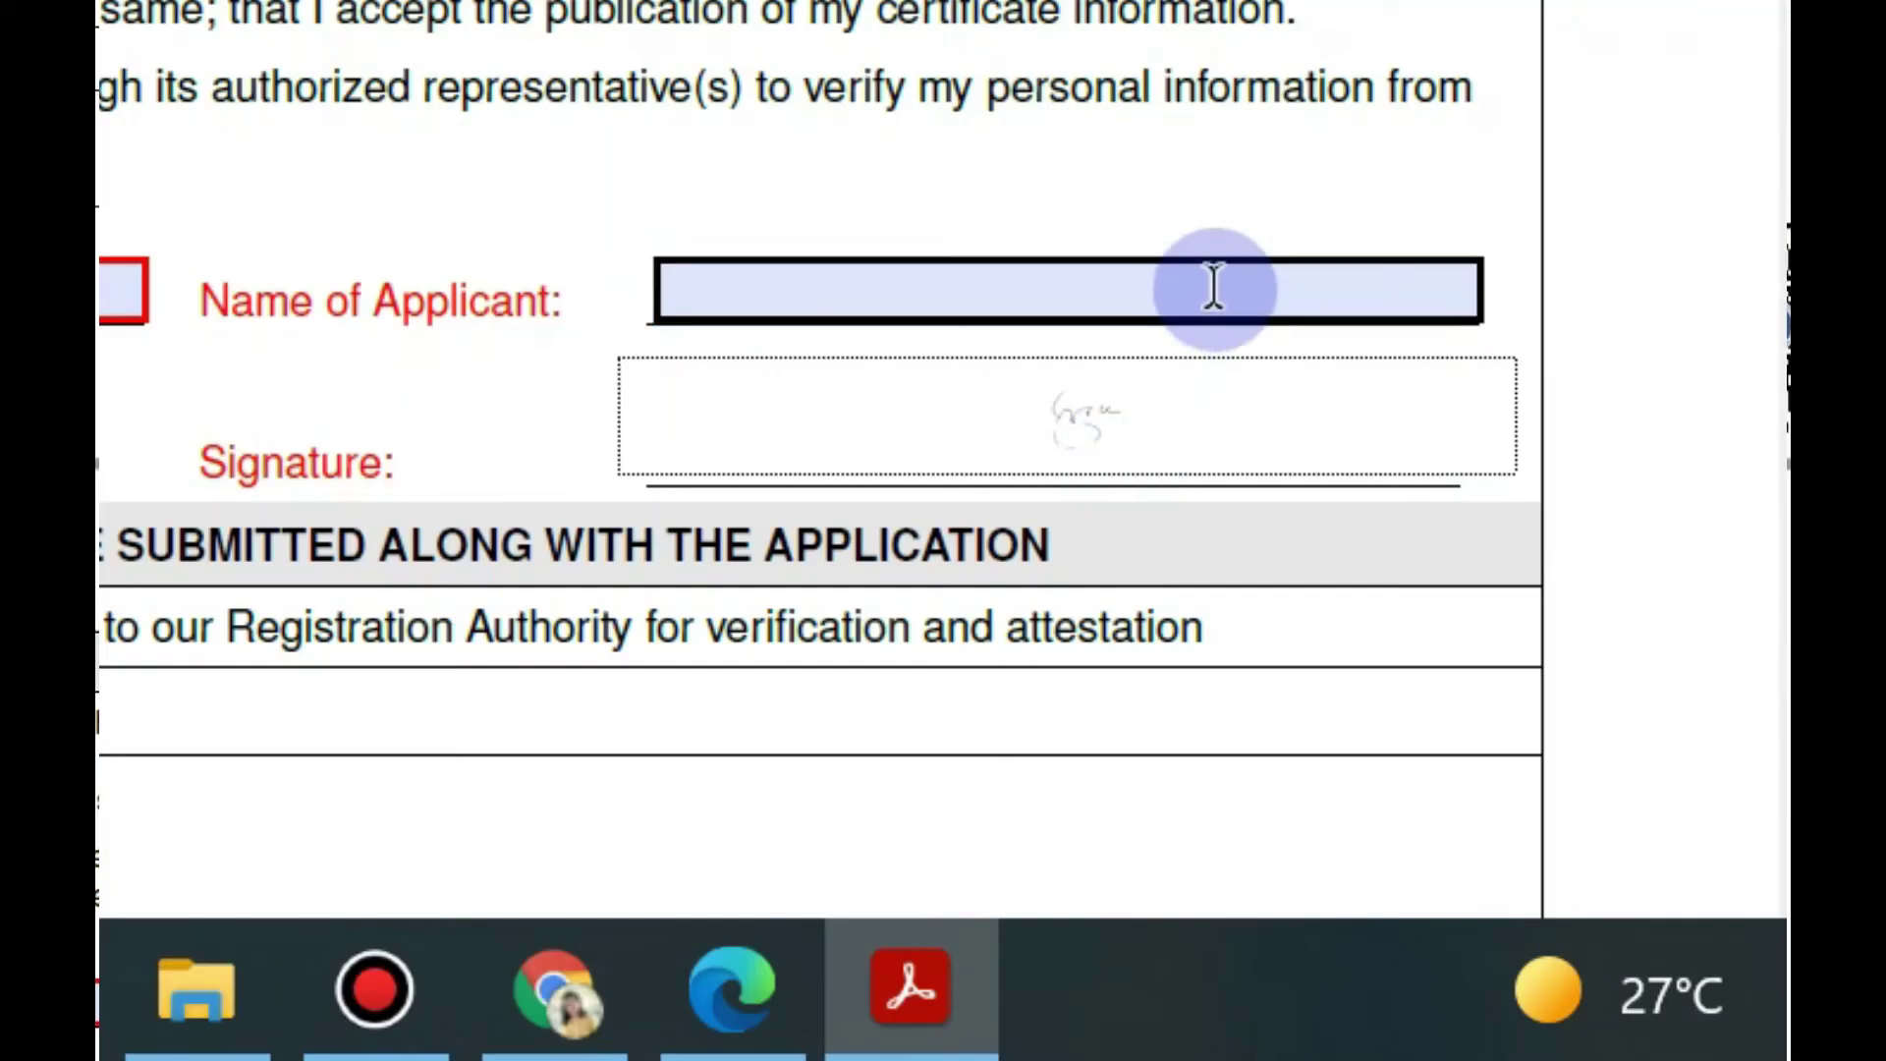
click(1214, 288)
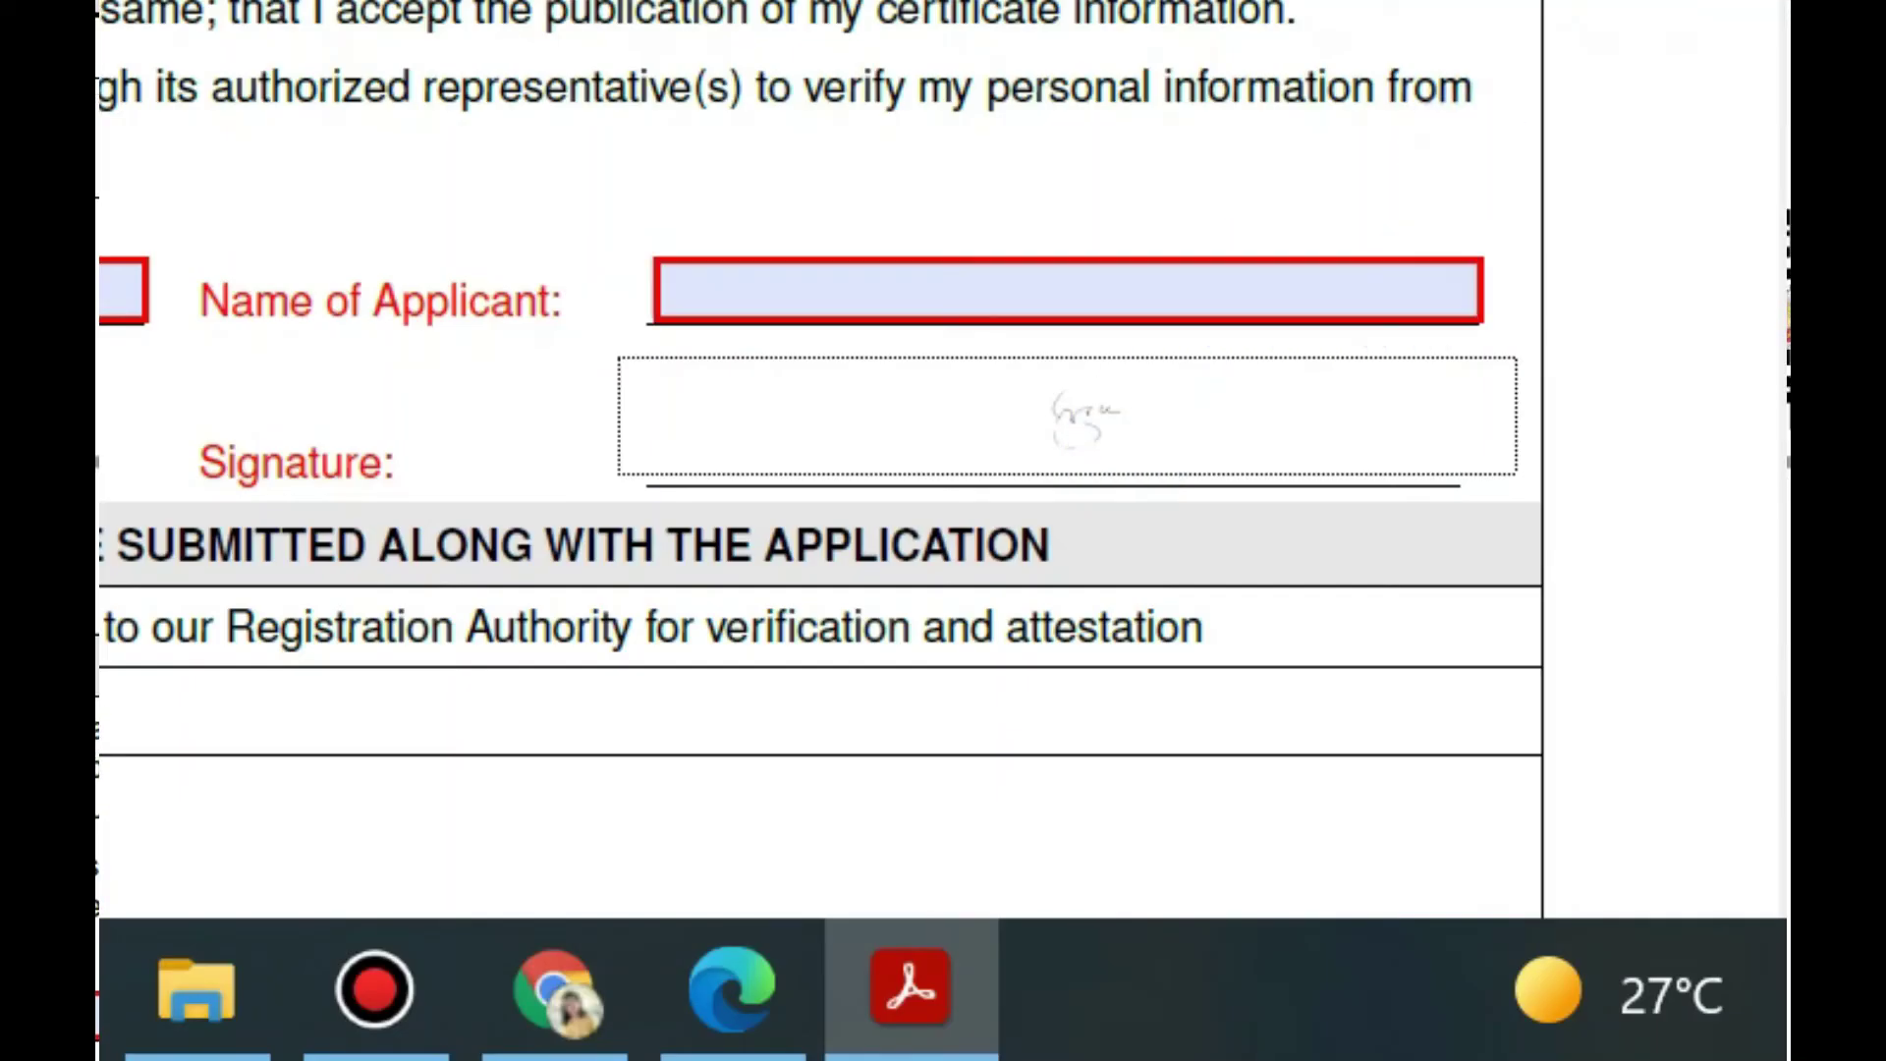